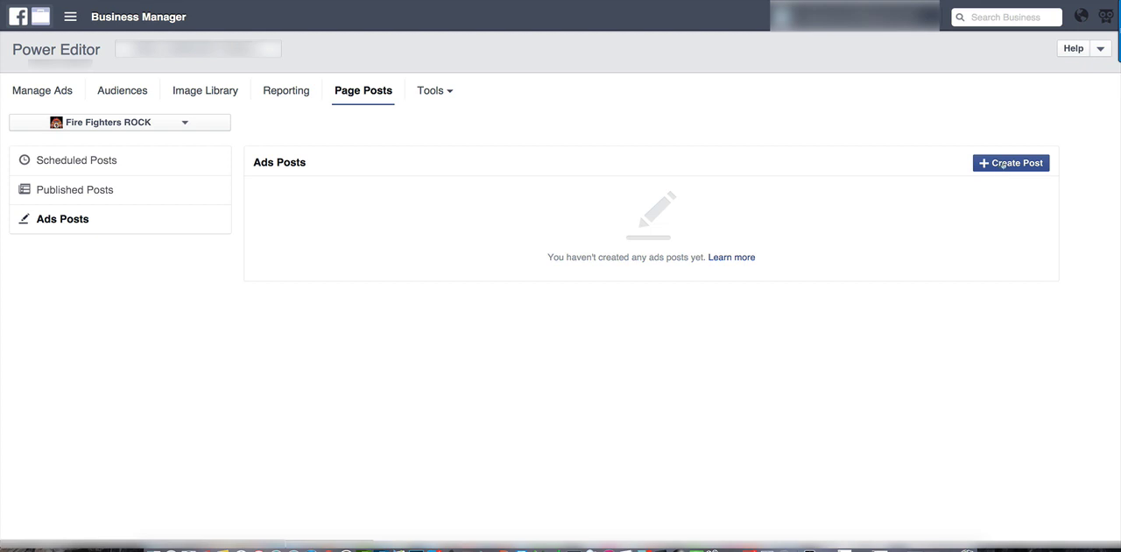
Start a new photo post for the Fire Fighters ROCK page and add the red flashlight image, Screen Shot 2016-01-28 at 1.09.17 AM.png.
left_click(1001, 164)
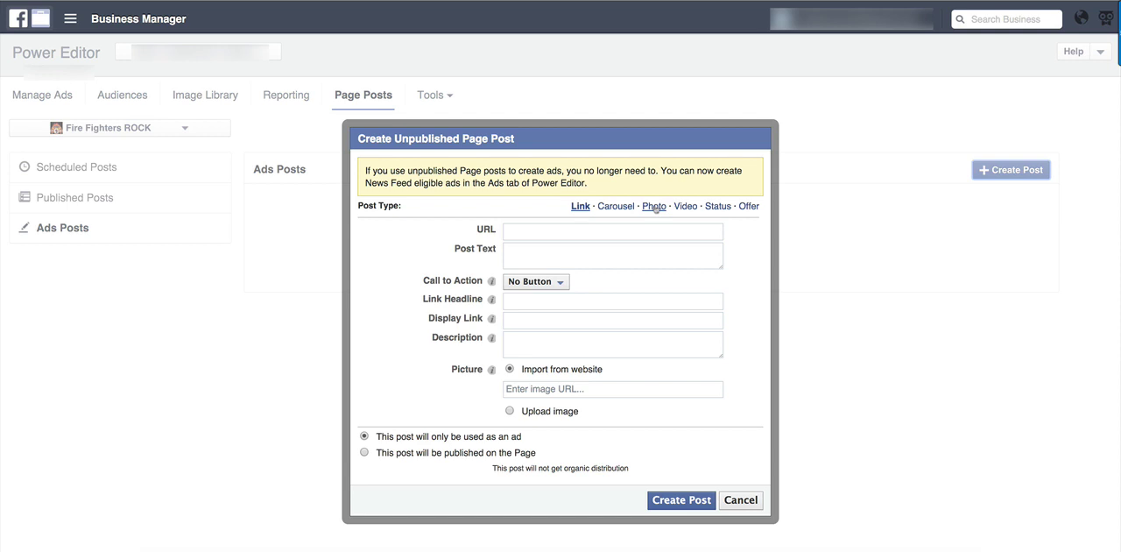
left_click(654, 207)
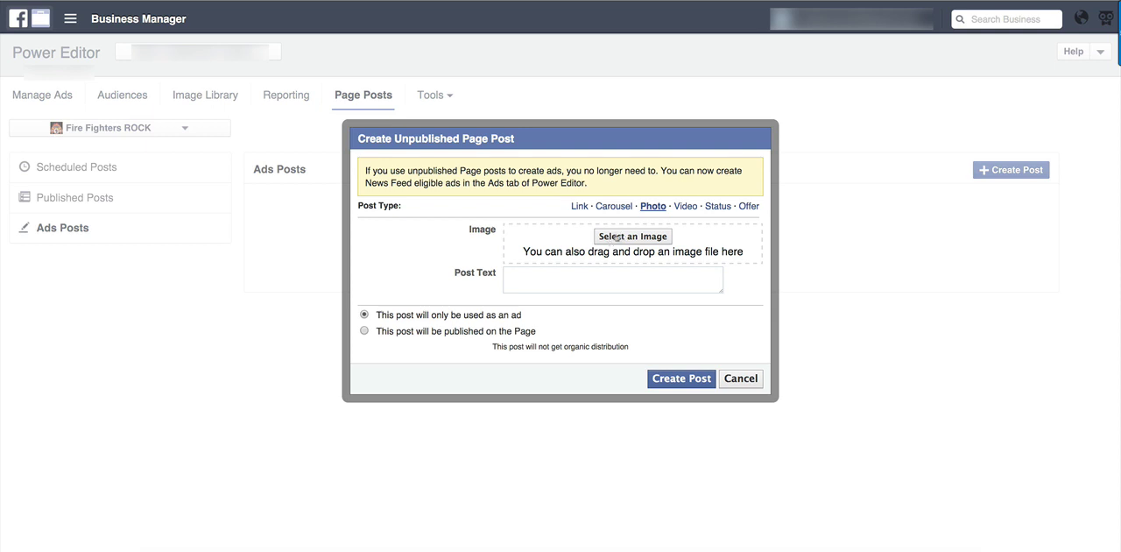
left_click(580, 280)
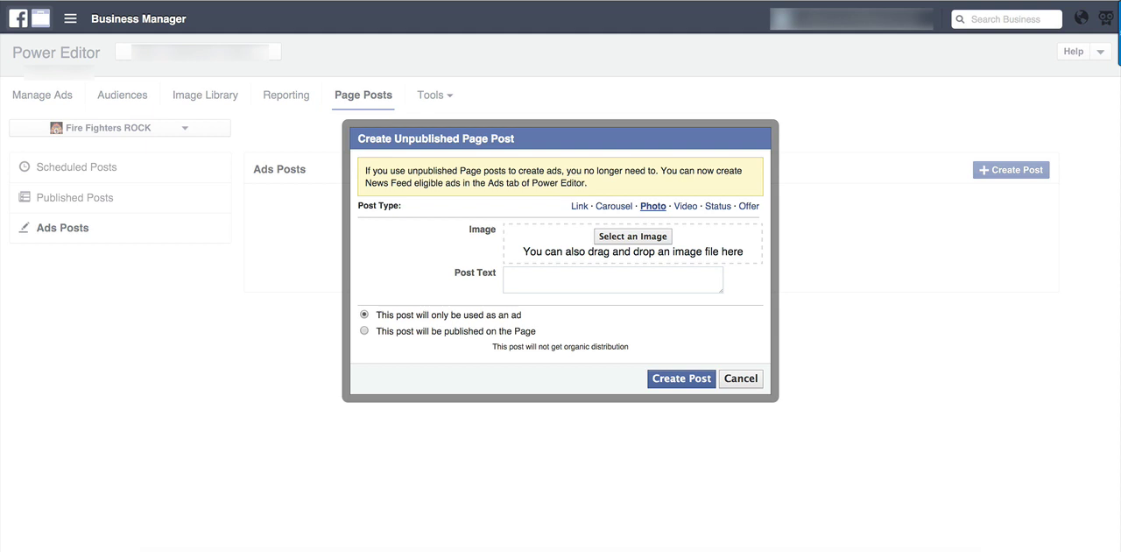
left_click_drag(230, 215, 634, 242)
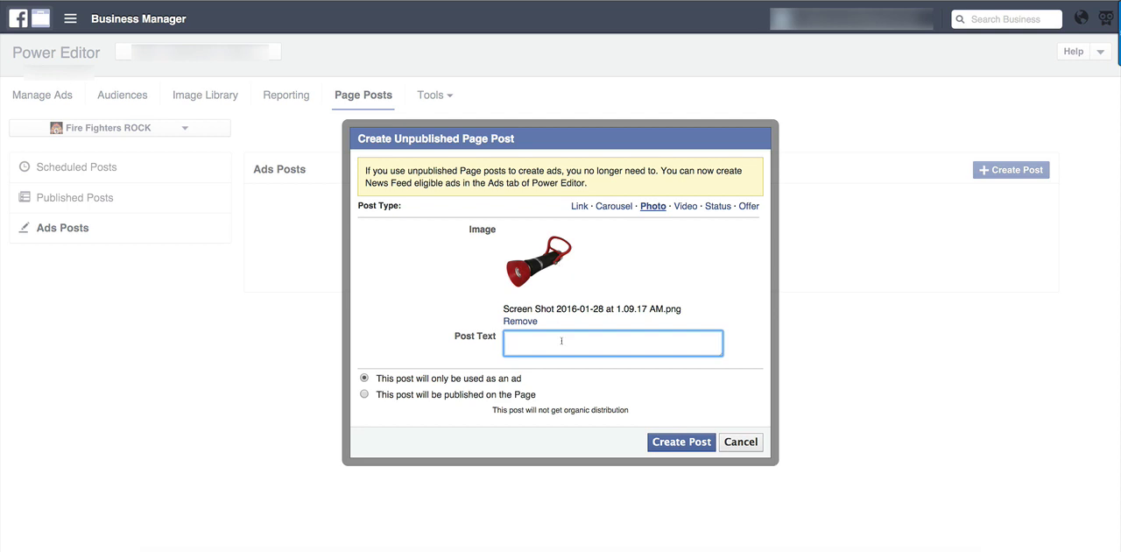
Enter the post text "FREE For The Next XXX Firefighters Today!" with the spelling of Firefighters corrected.
type("FREE For The Next XXX")
type("Firfighters Today!")
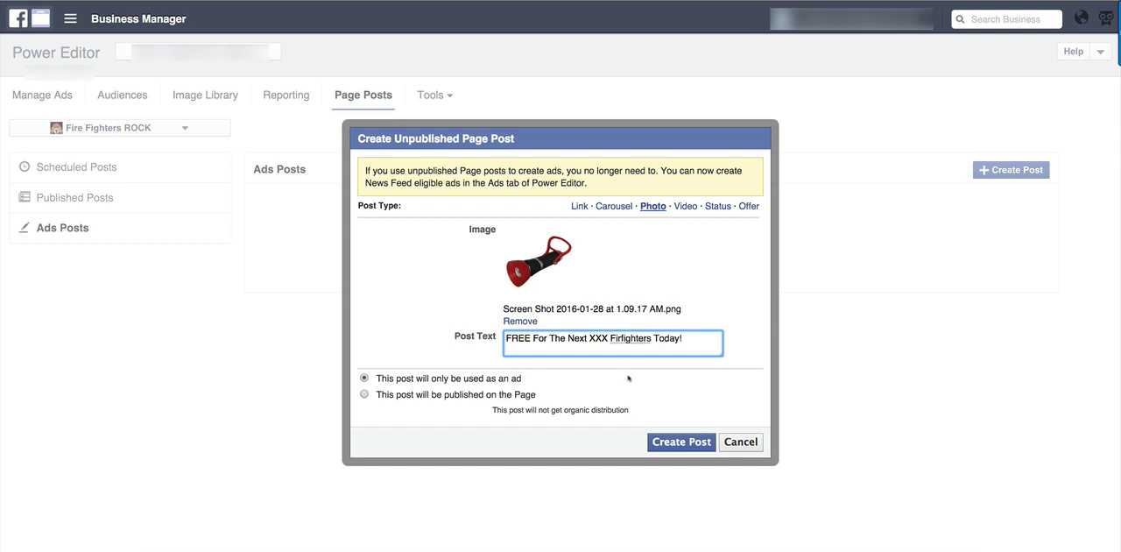
right_click(646, 341)
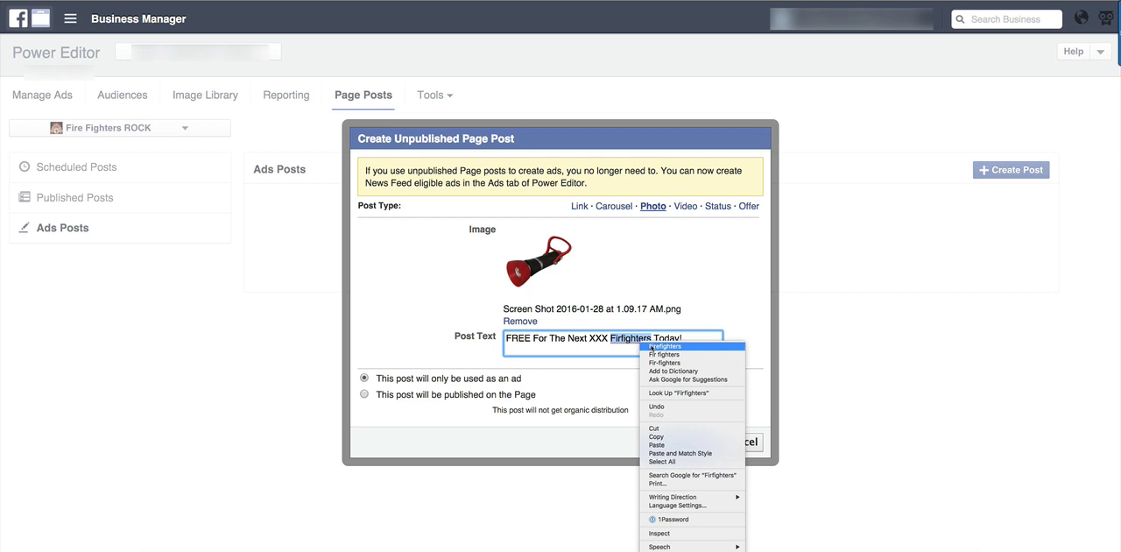
left_click(666, 346)
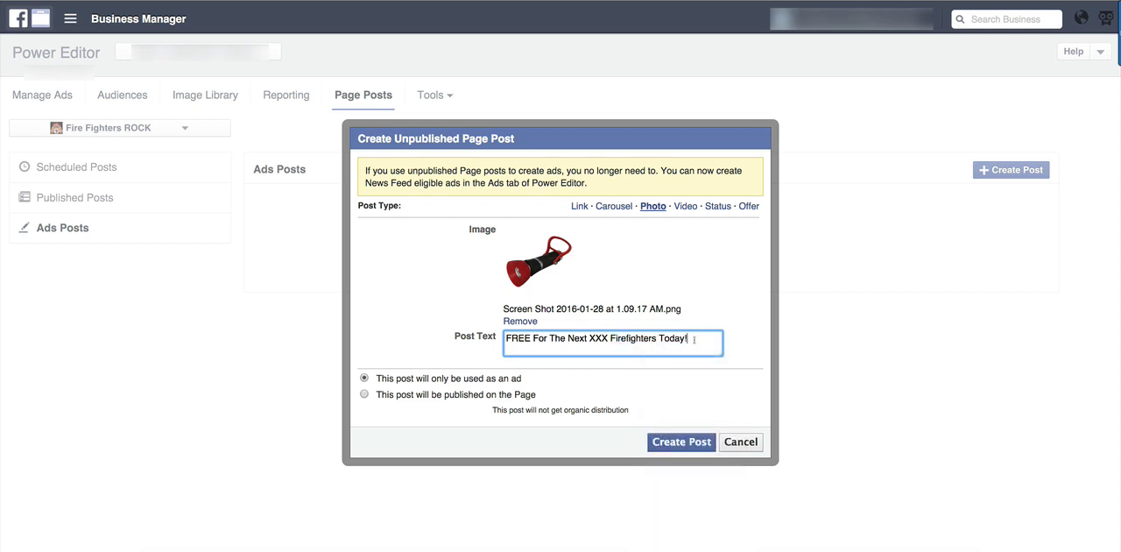
type("Click here to get this now >>>.")
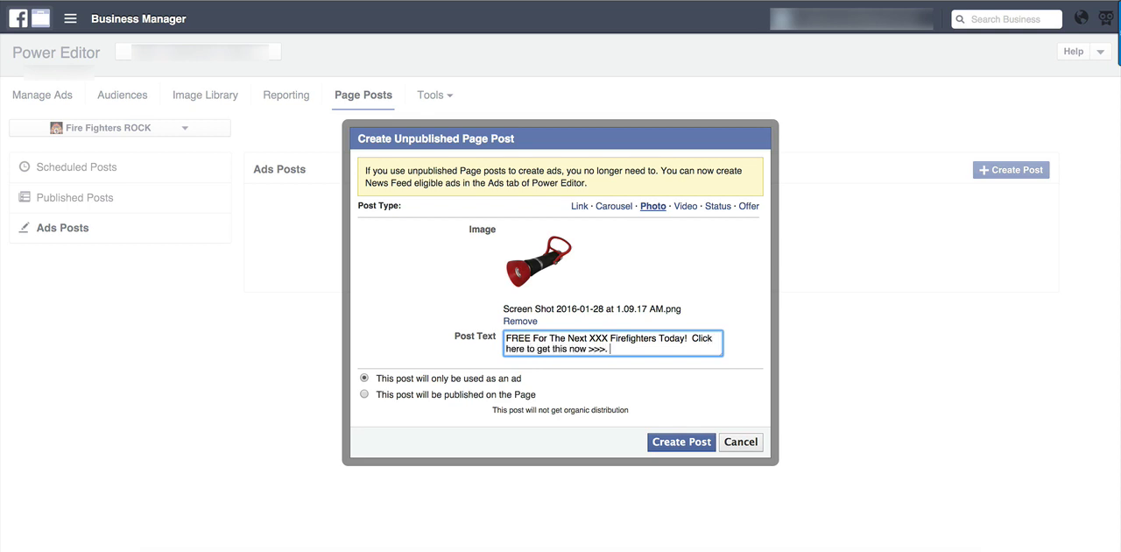
key("BackSpace")
type("http::")
type("/YOURSTORELIN")
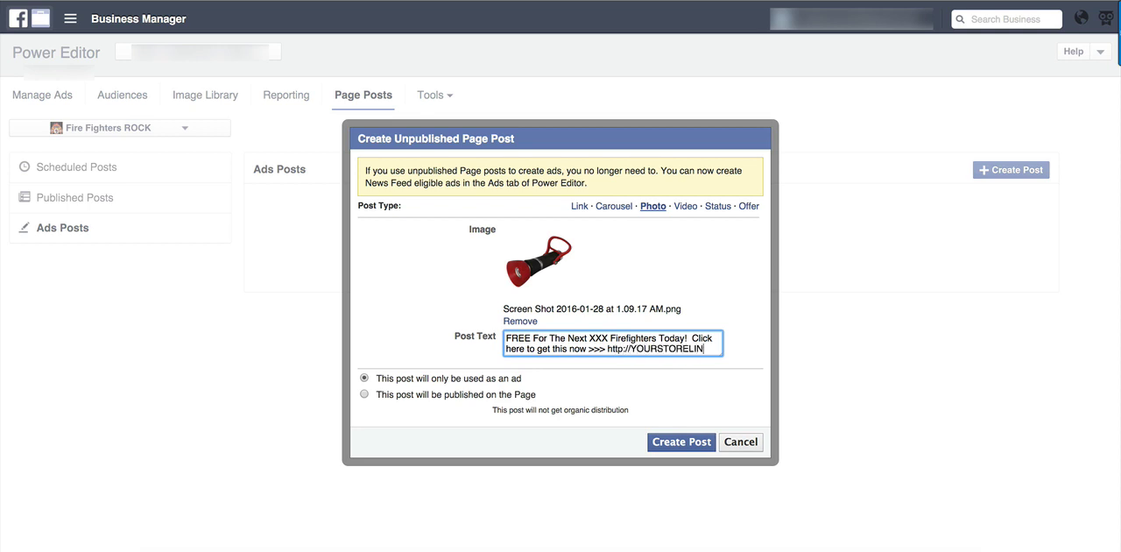
type("K.com")
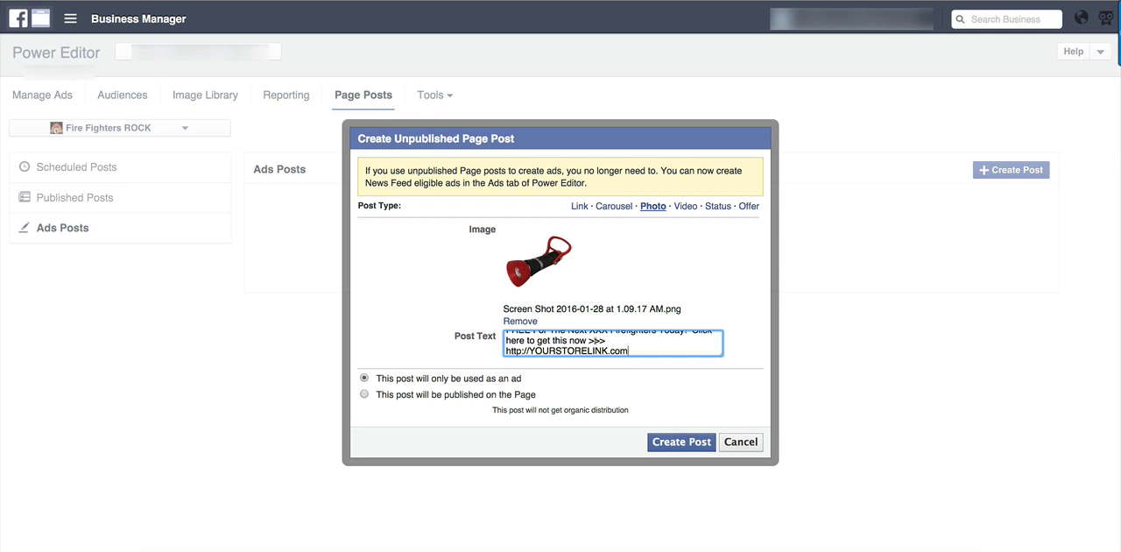
Review the post text and create the unpublished post for use only as an ad.
key("ctrl+a")
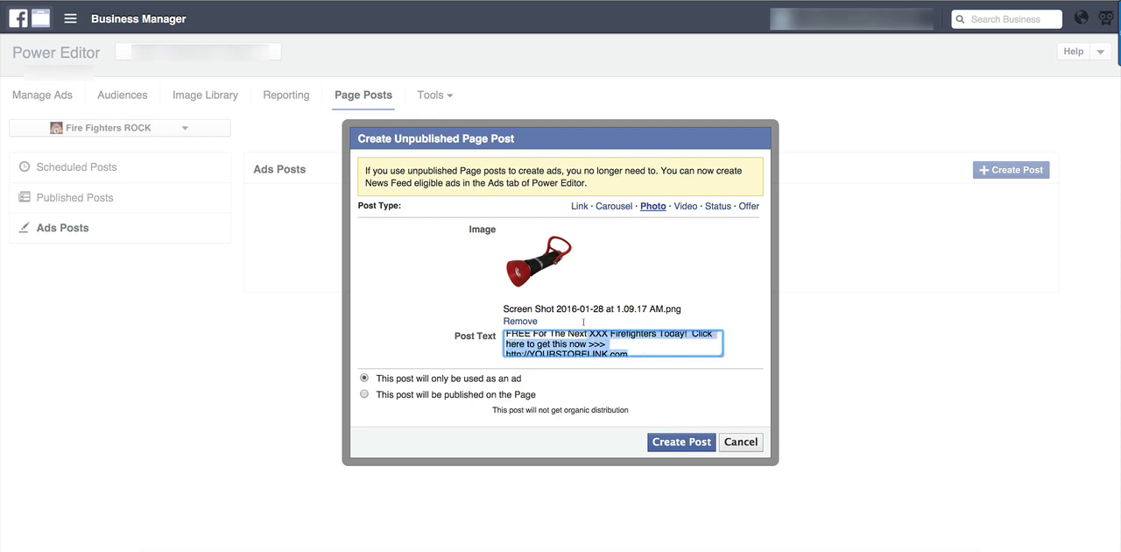
left_click(569, 338)
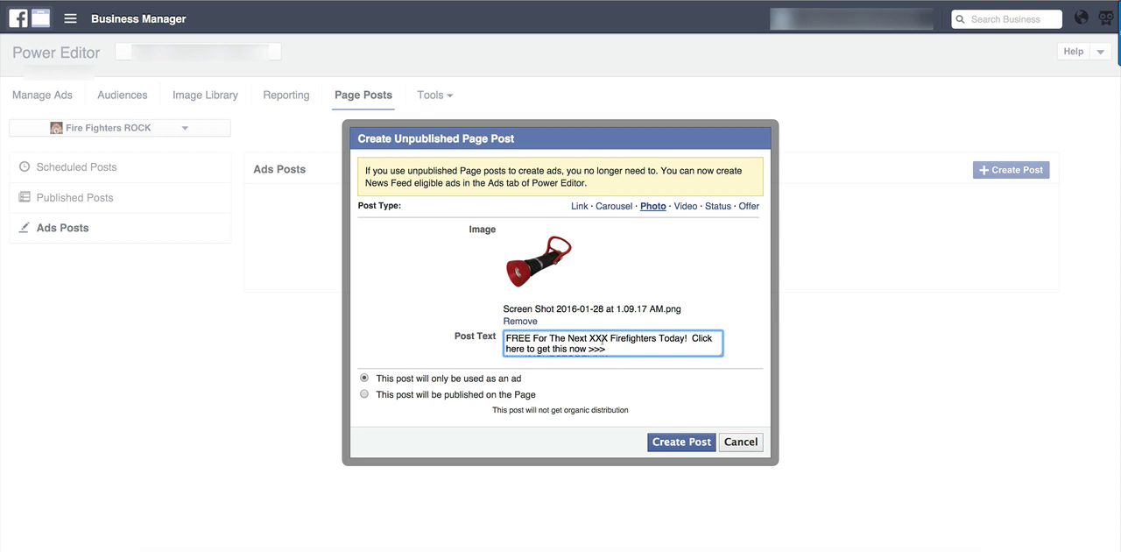
key("super+a")
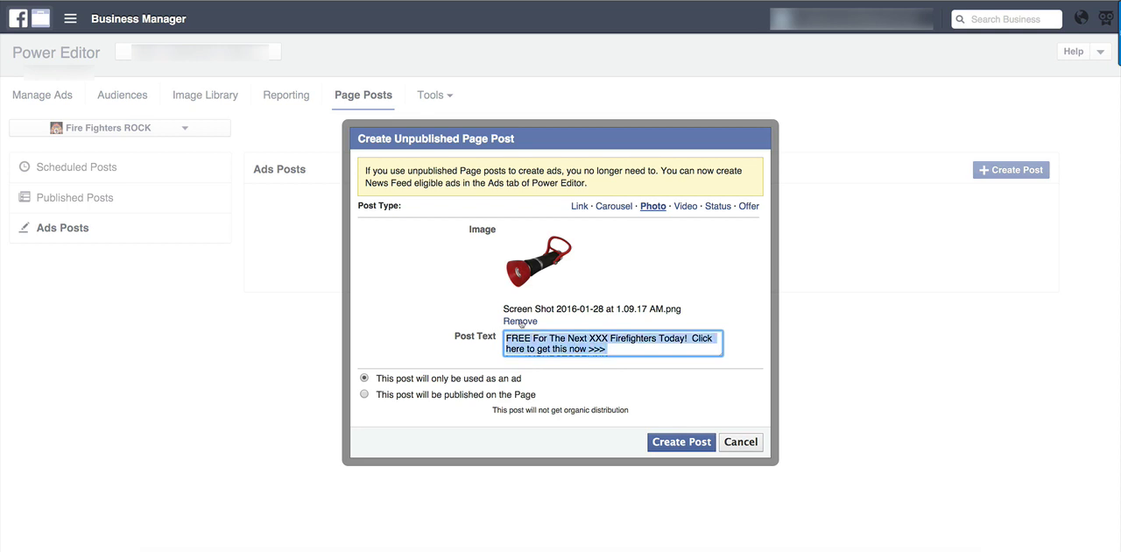
left_click(417, 300)
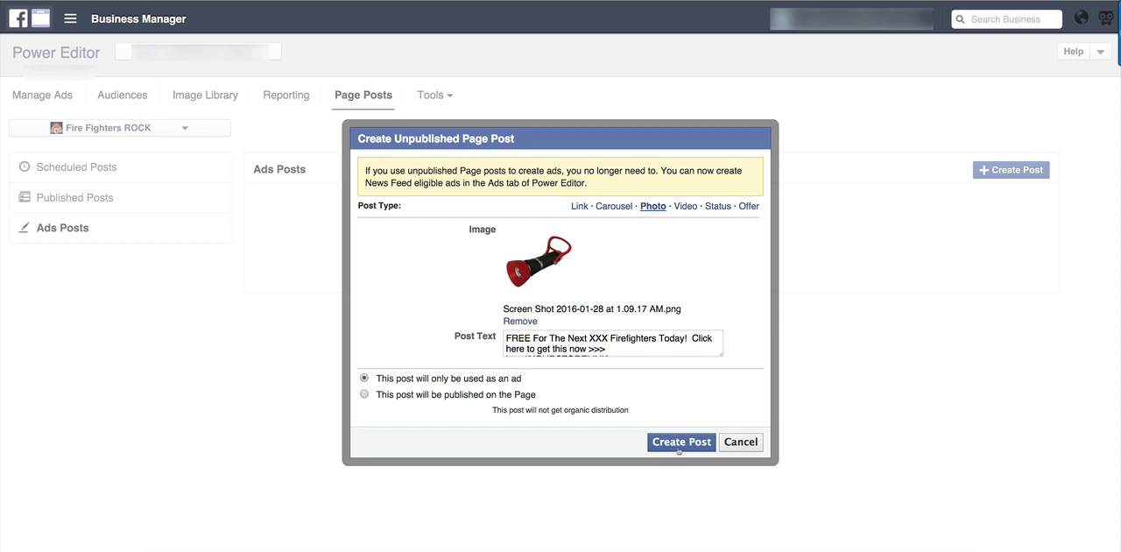
left_click(679, 446)
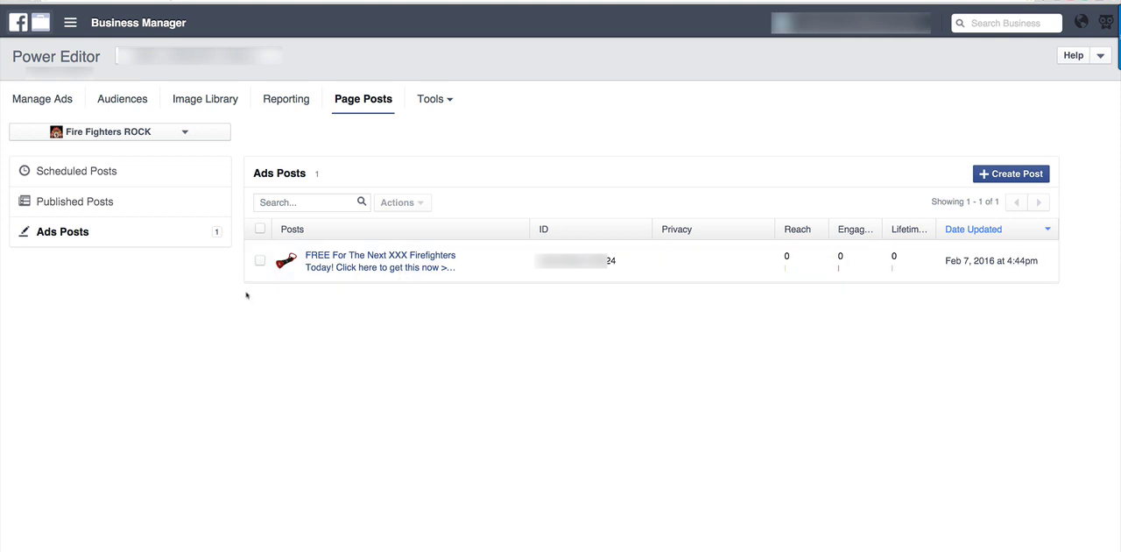
Select the firefighter flashlight post in the ads posts and start creating an ad from it.
left_click(261, 263)
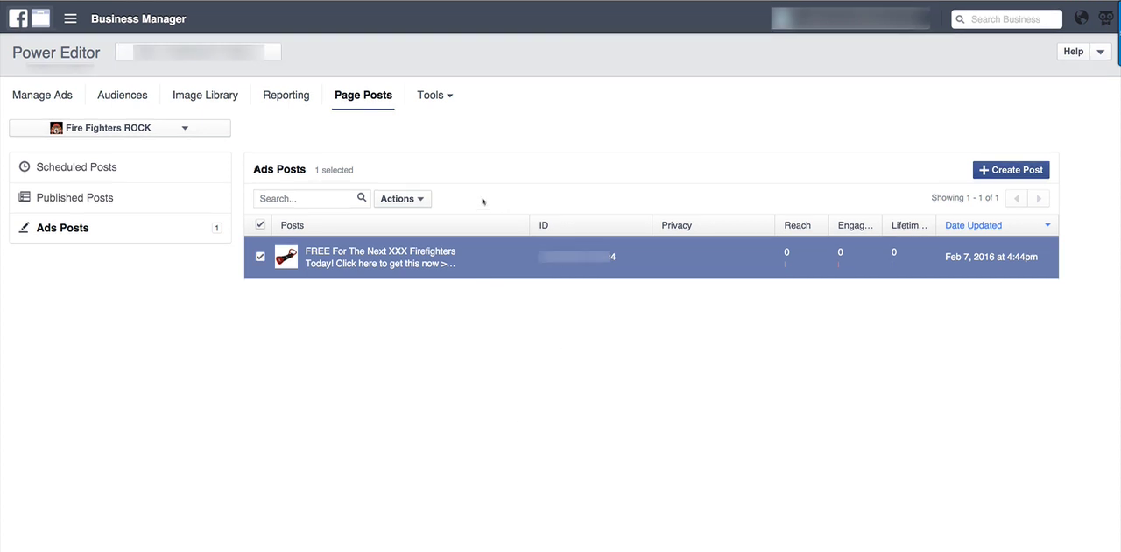
left_click(419, 200)
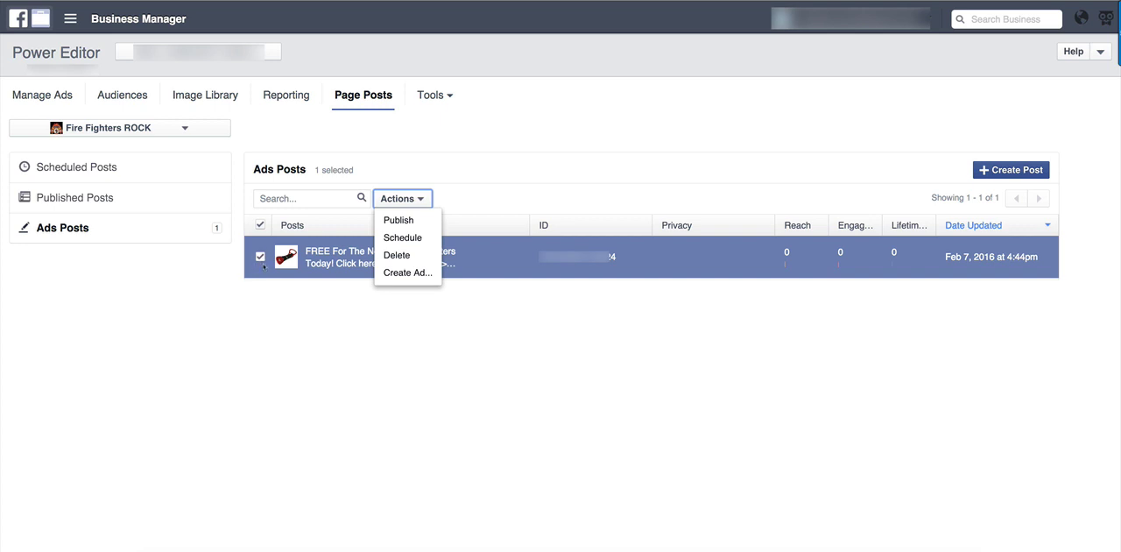
left_click(397, 274)
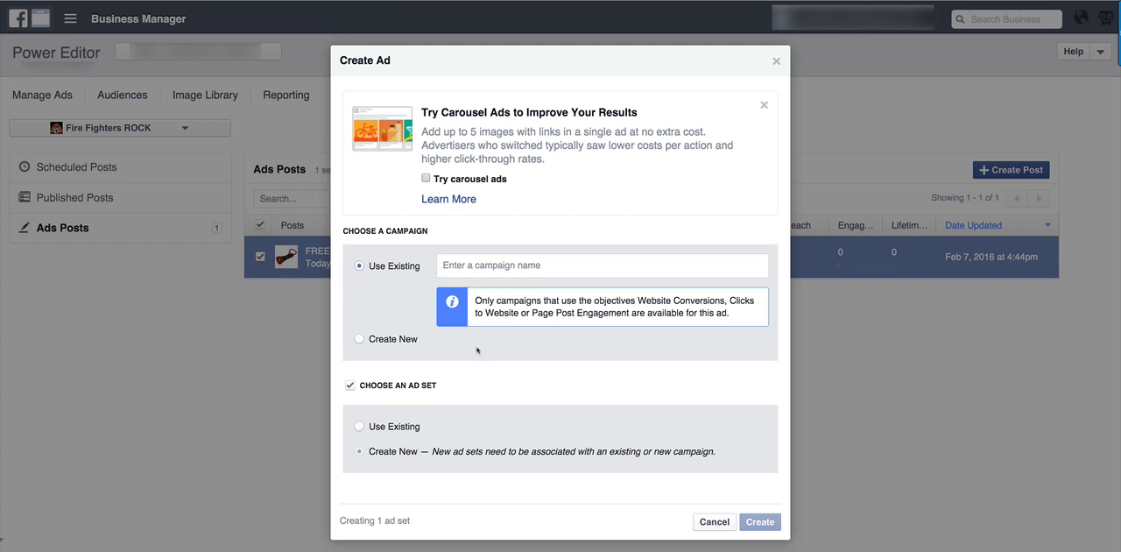
Choose to create a new campaign for the ad and name it "Firefighter Flashlight - PagePost Ad".
left_click(358, 341)
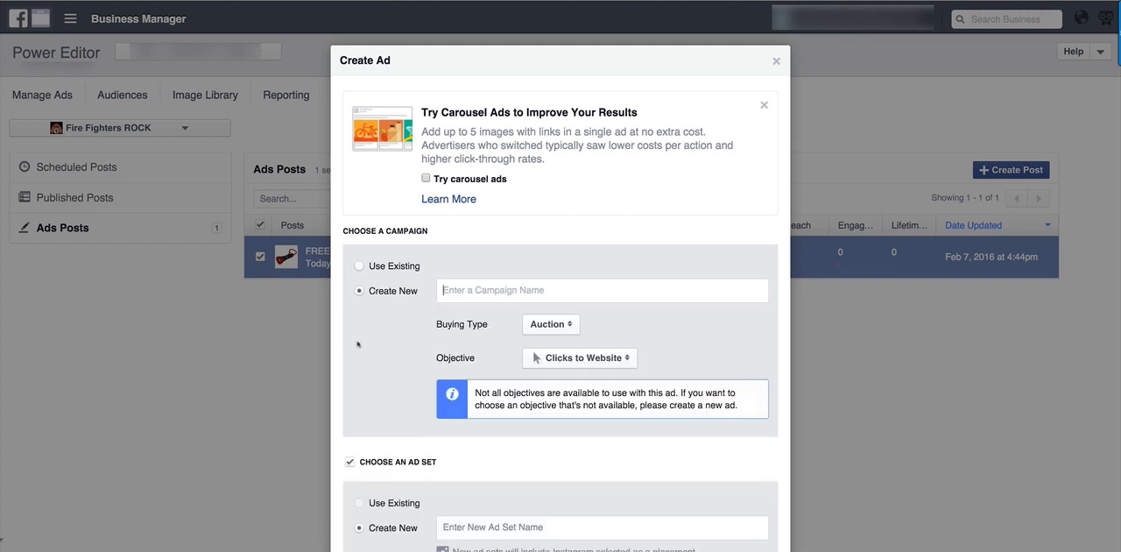
left_click(496, 291)
type("Firefig")
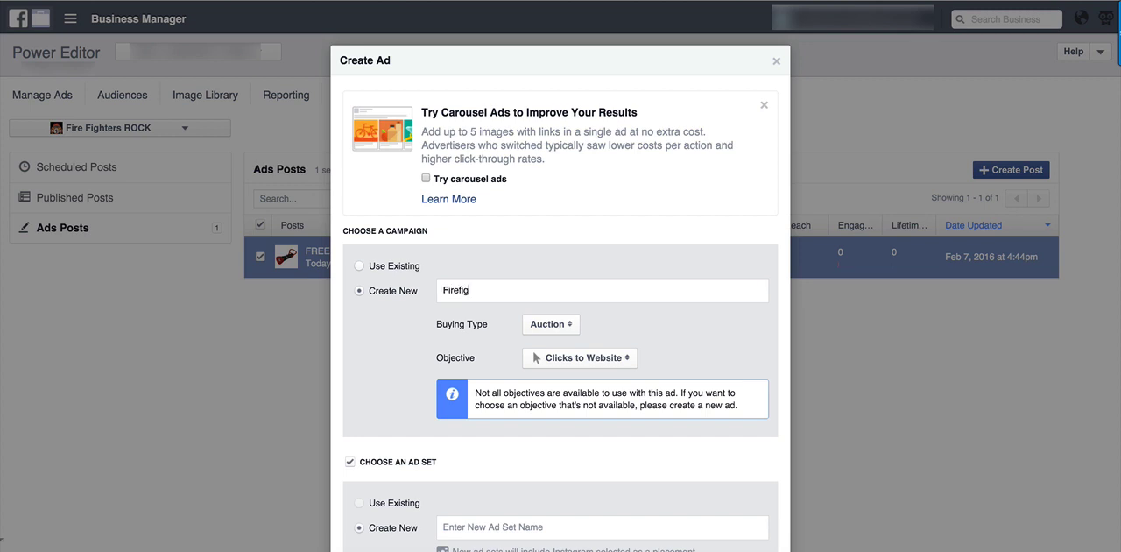
type("hter Flashlight - PagePost Ad")
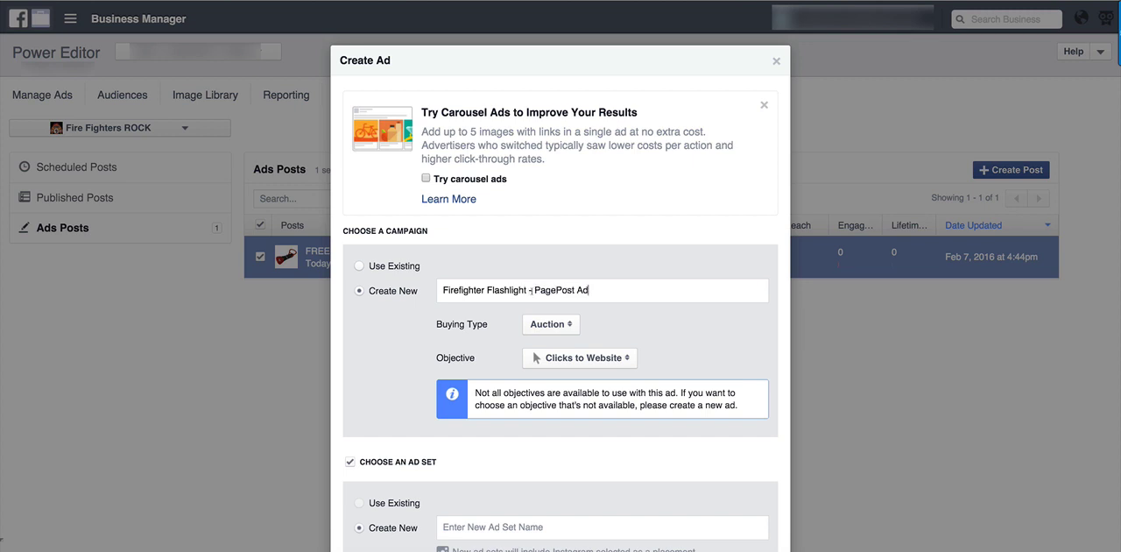
left_click_drag(596, 290, 535, 290)
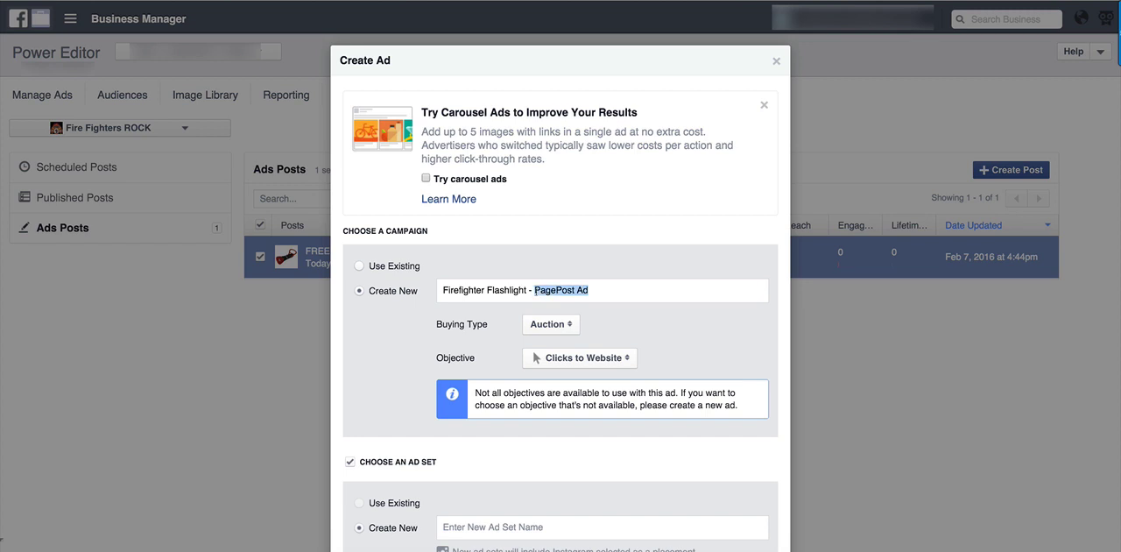
left_click(406, 320)
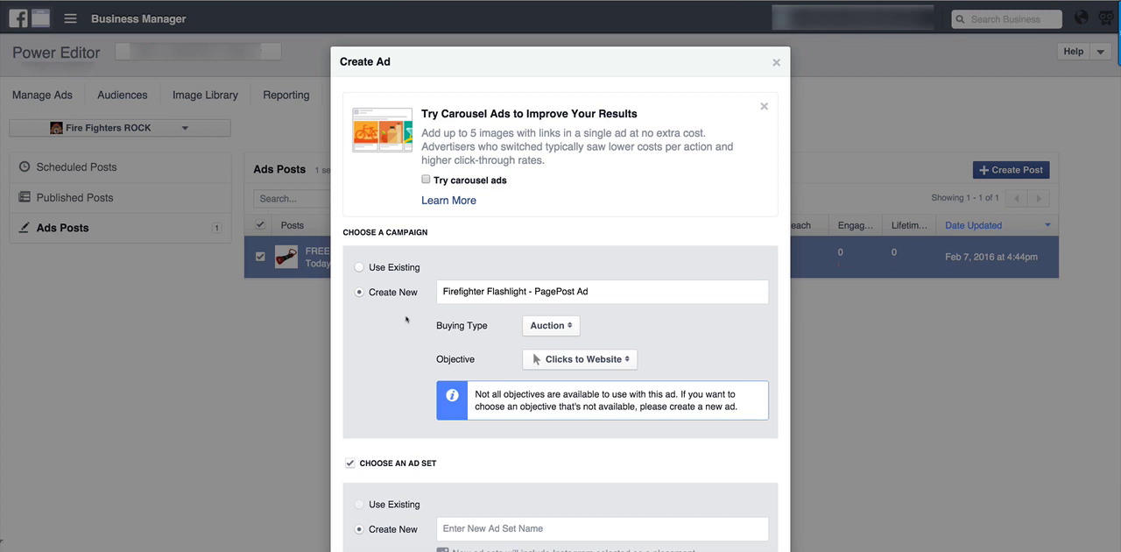
Keep the campaign's buying type as Auction and set its objective to Website Conversions.
left_click(563, 334)
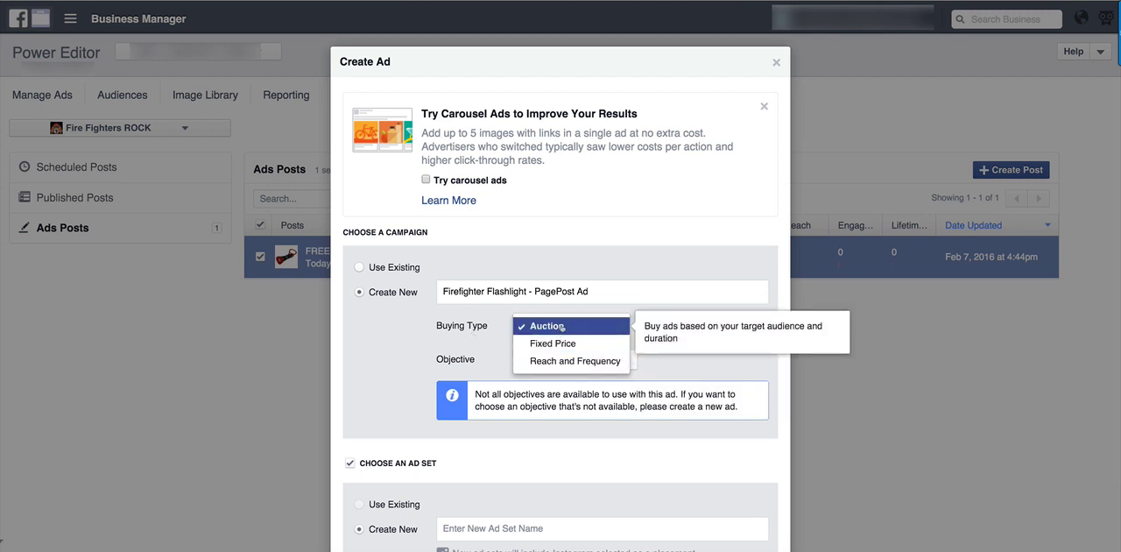
left_click(561, 327)
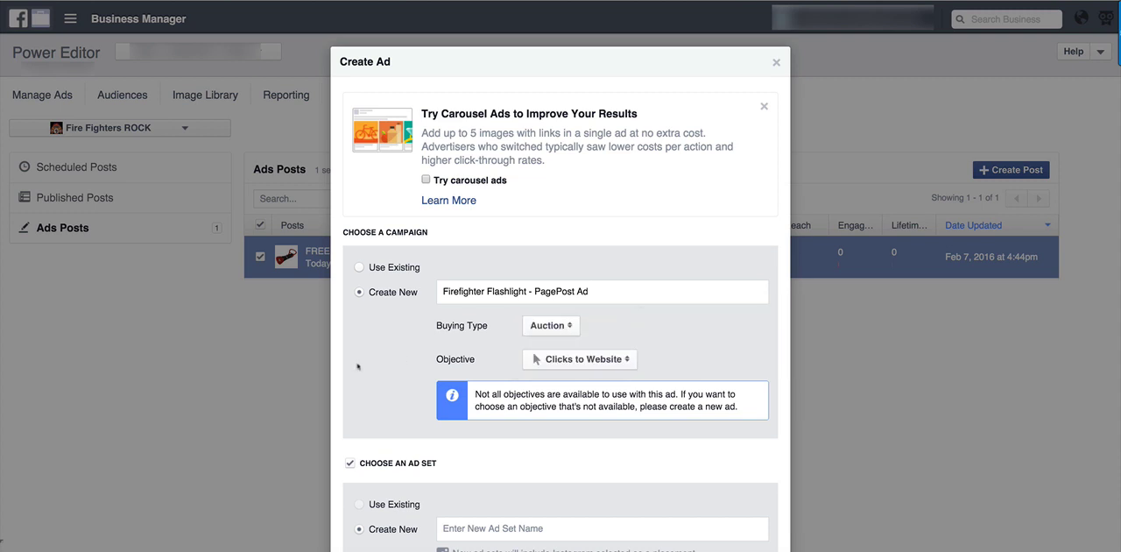
scroll(447, 342, "down", 3)
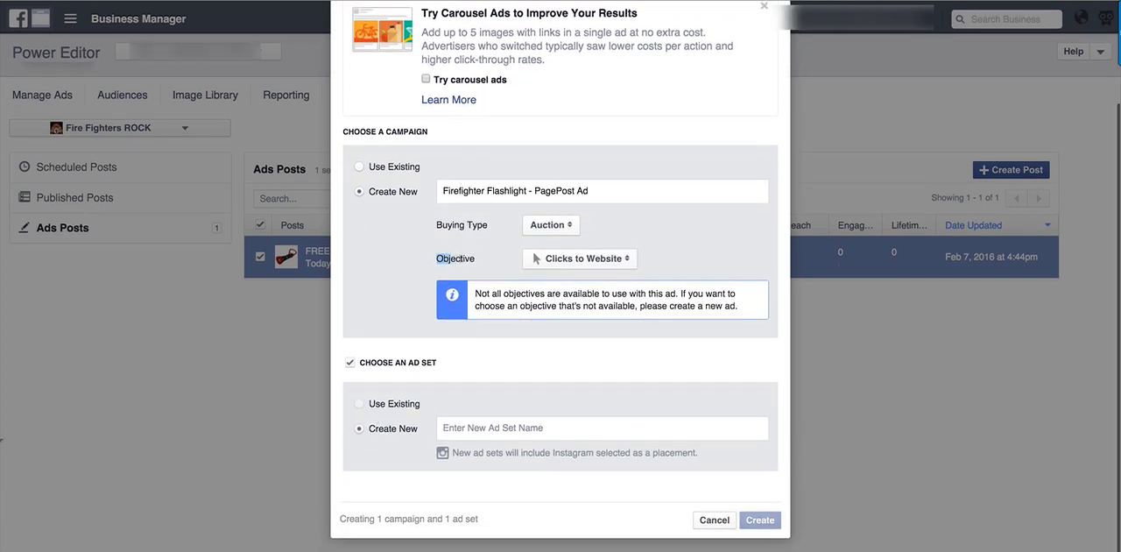
left_click_drag(437, 259, 483, 258)
scroll(482, 260, "up", 1)
left_click(483, 263)
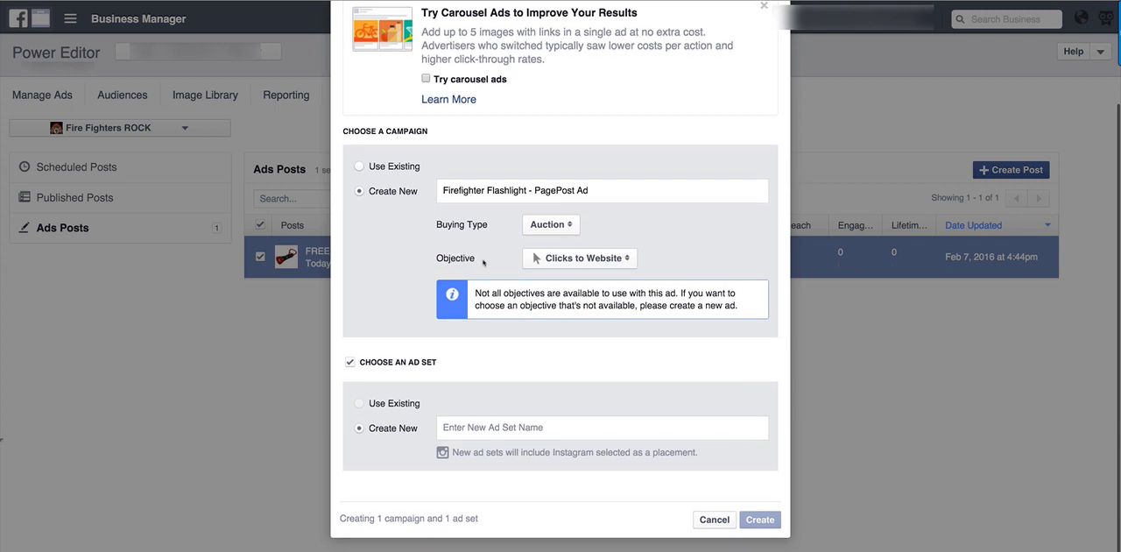
left_click(600, 262)
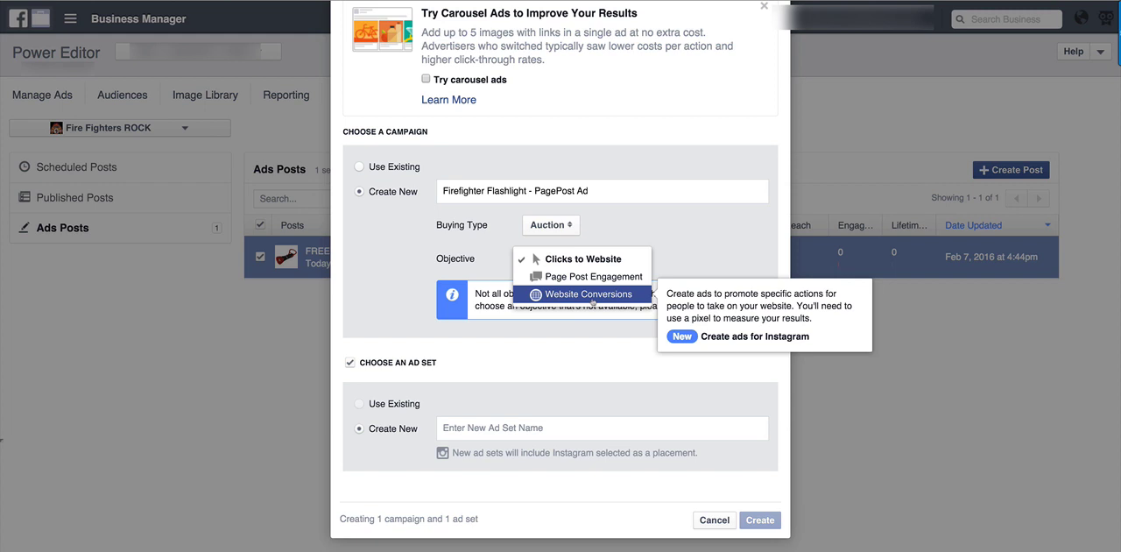
left_click(593, 296)
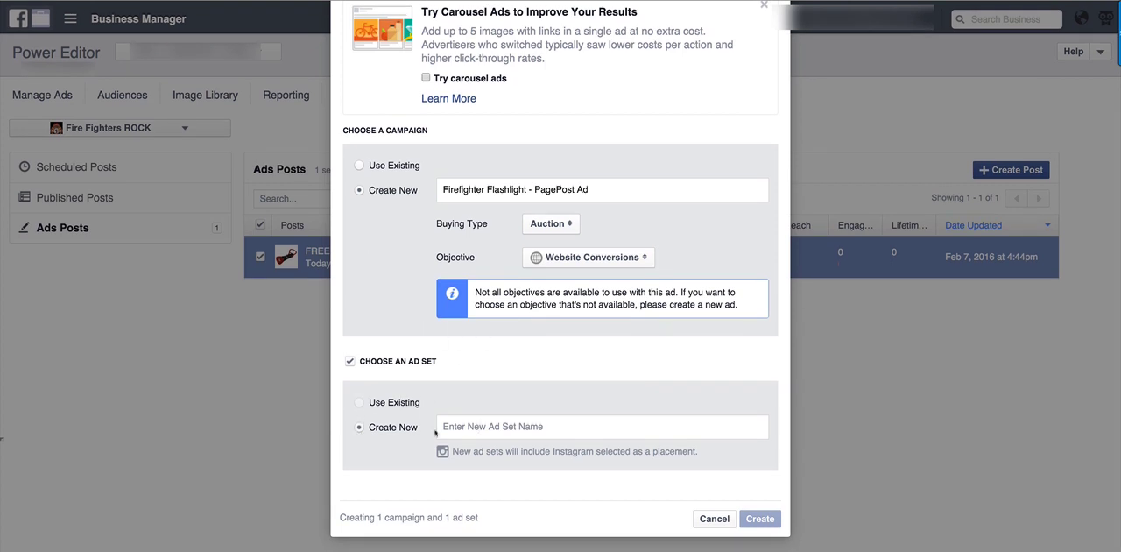
Copy the campaign name "Firefighter Flashlight - PagePost Ad" into the new ad set's name and create the ad.
triple_click(522, 193)
right_click(522, 192)
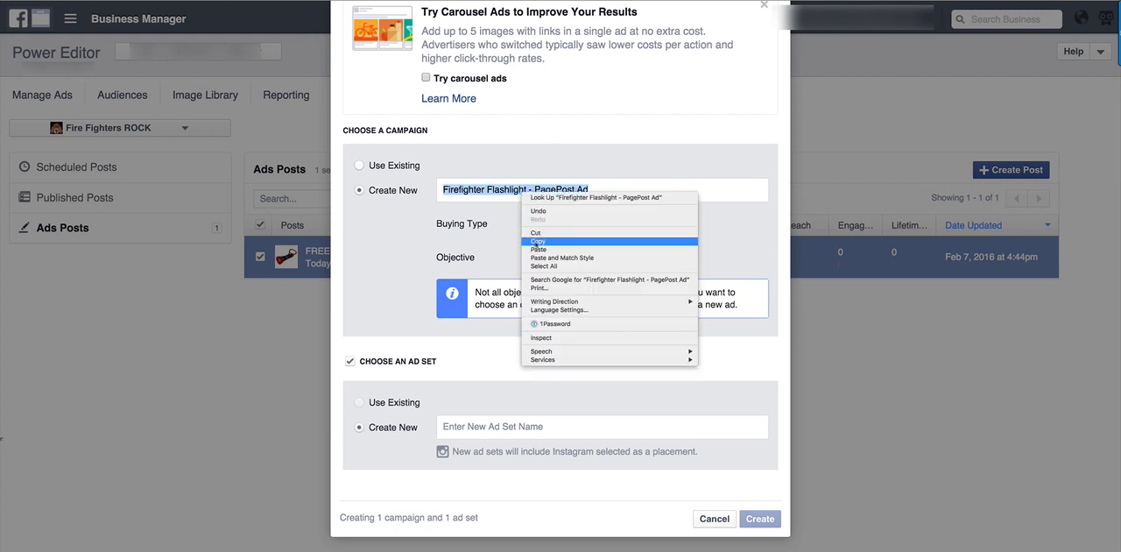
left_click(537, 242)
left_click(529, 427)
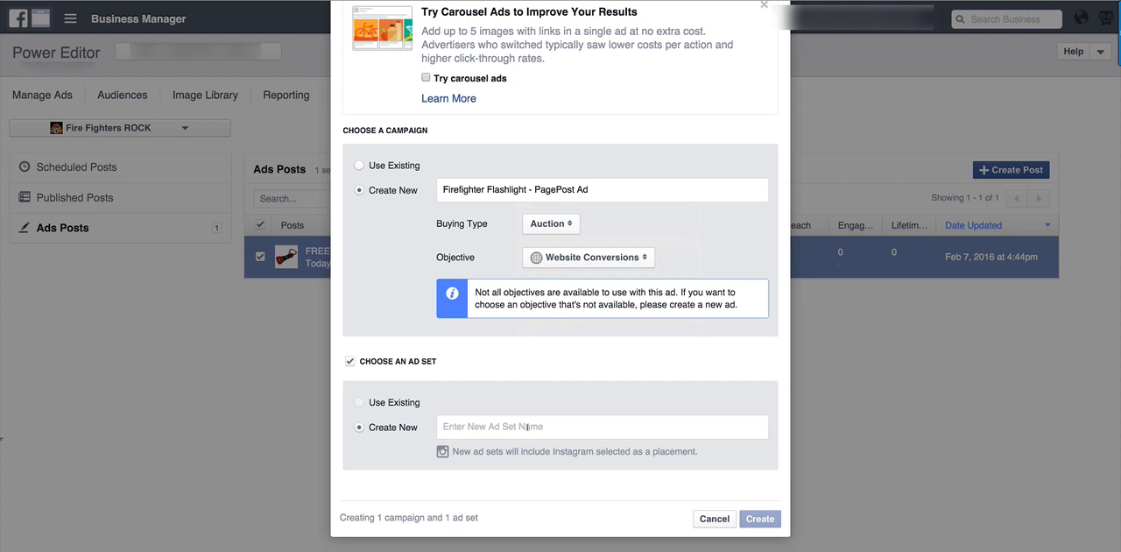
key("super+v")
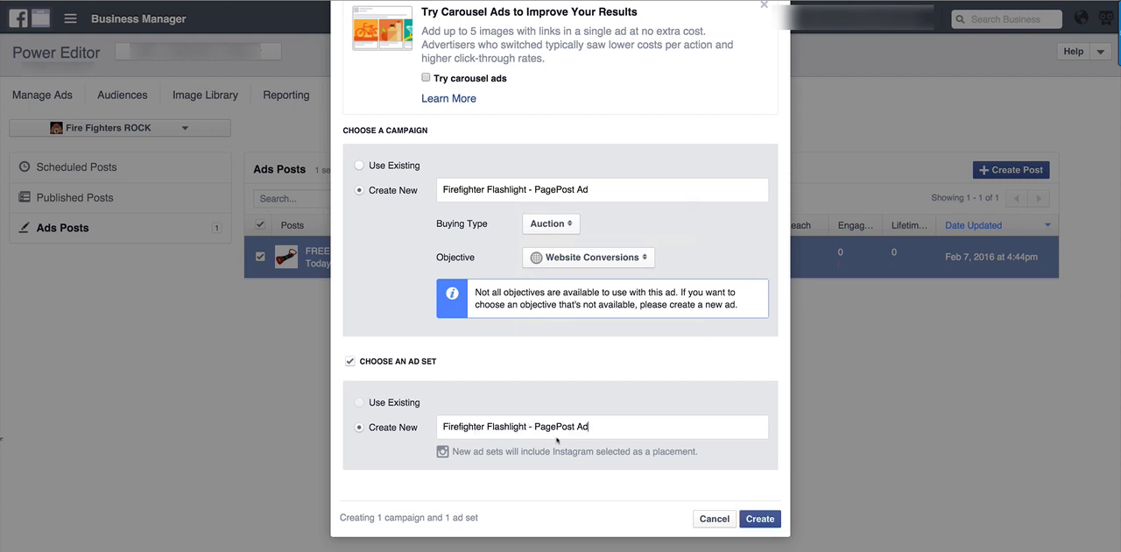
left_click(751, 520)
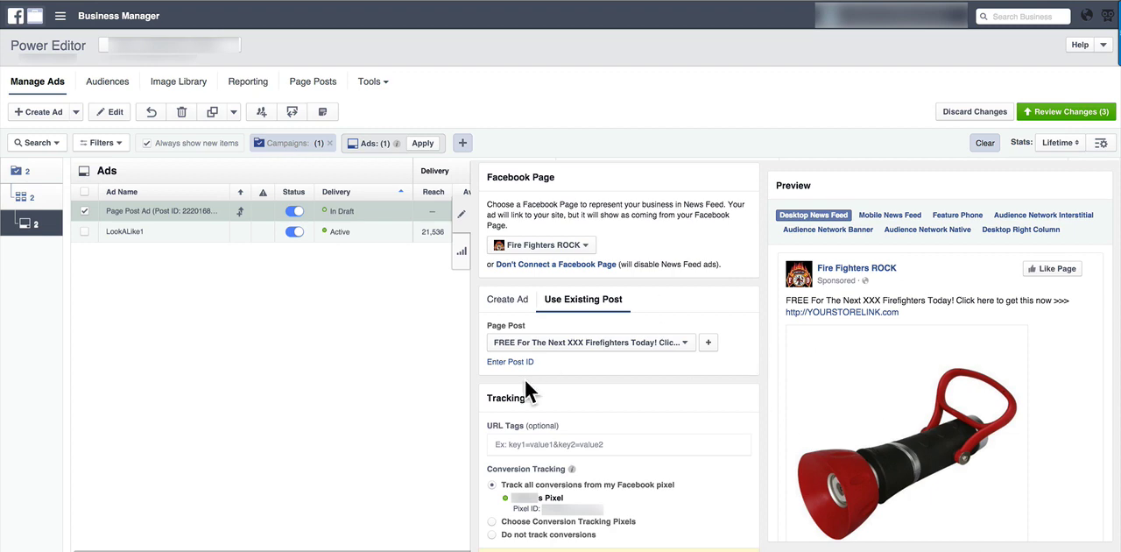
Open the Firefighter Flashlight ad set's settings and optimize it for the Purchase conversion event.
left_click(21, 201)
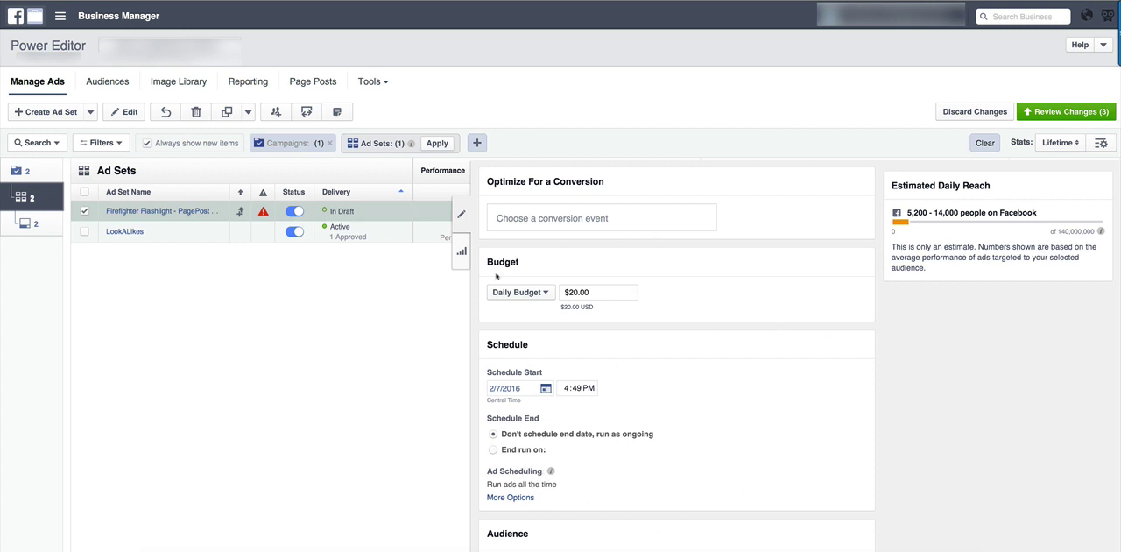
left_click_drag(486, 182, 613, 187)
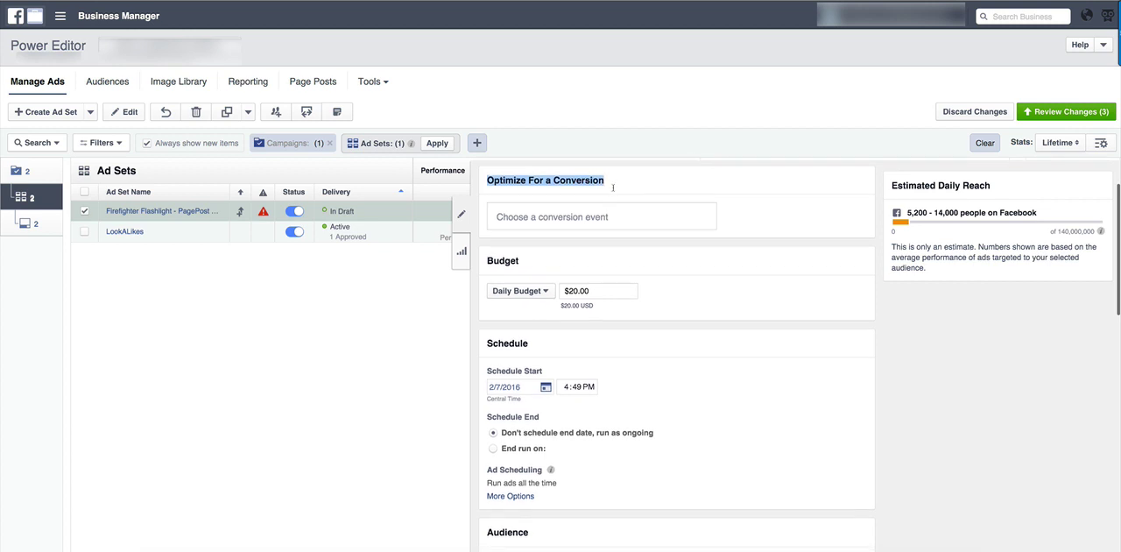
left_click(752, 219)
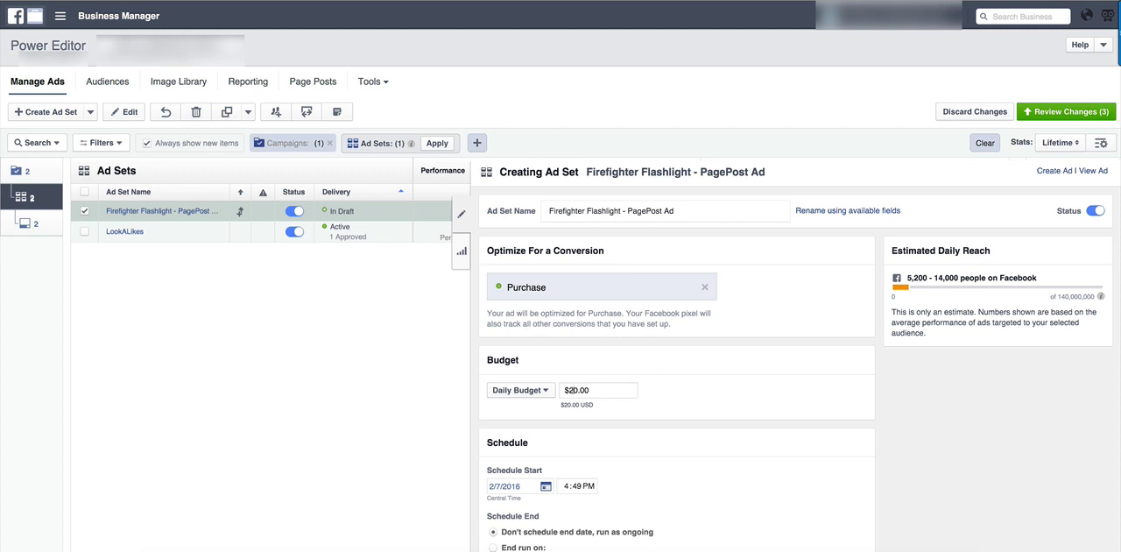
Set the ad set's daily budget to $5.00.
scroll(737, 374, "down", 1)
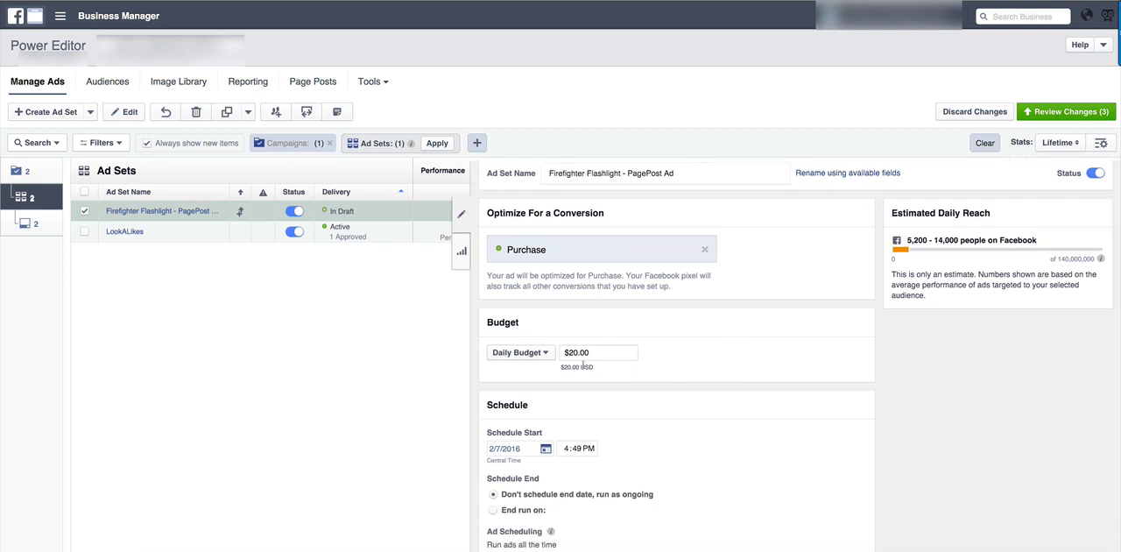
double_click(570, 352)
type("5")
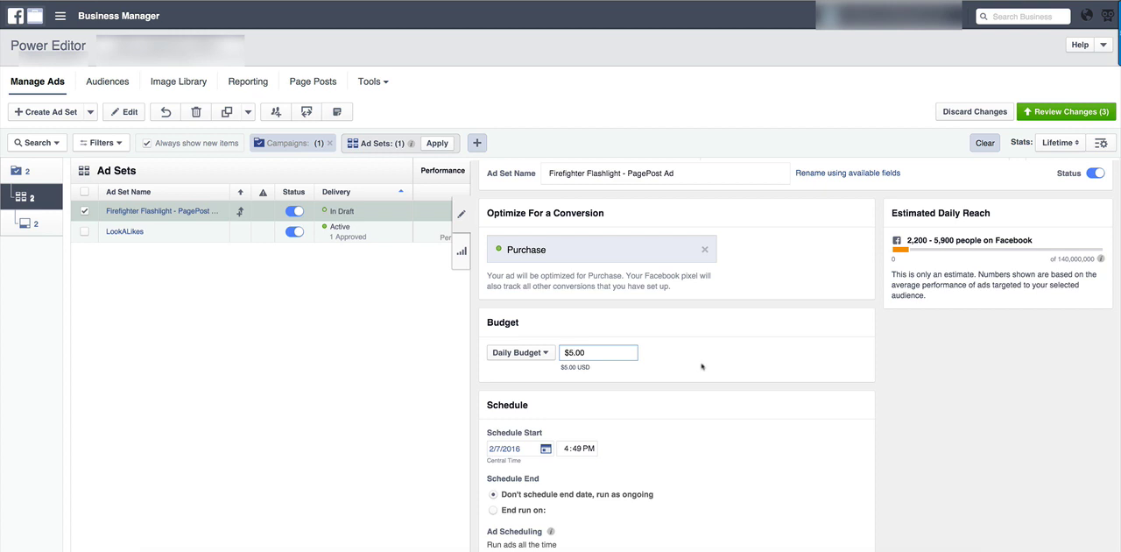
Edit the ad set's audience, setting the age range to 22–53 and the gender to Women.
scroll(702, 366, "down", 8)
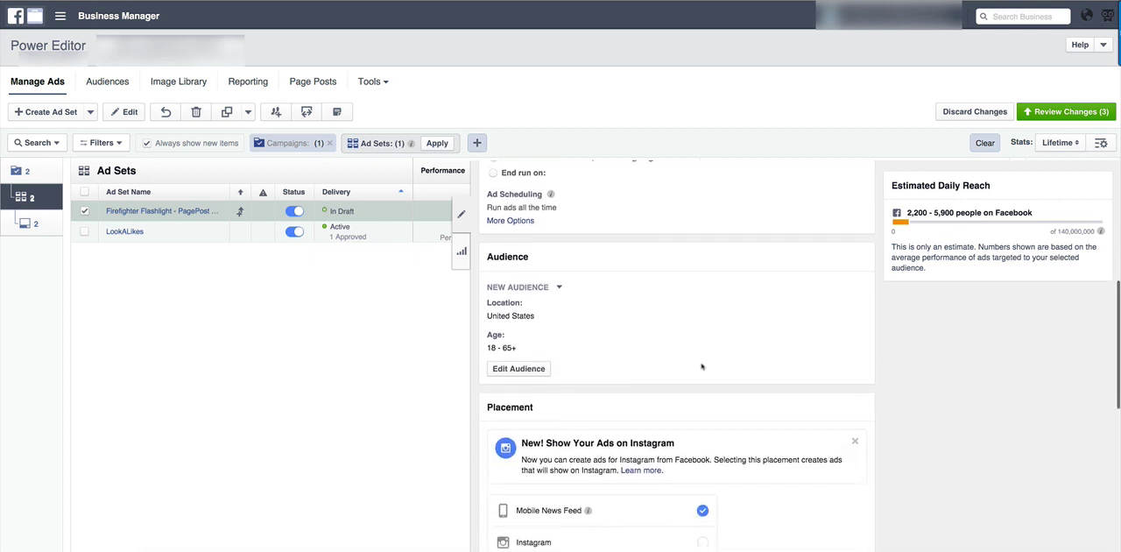
scroll(633, 364, "up", 2)
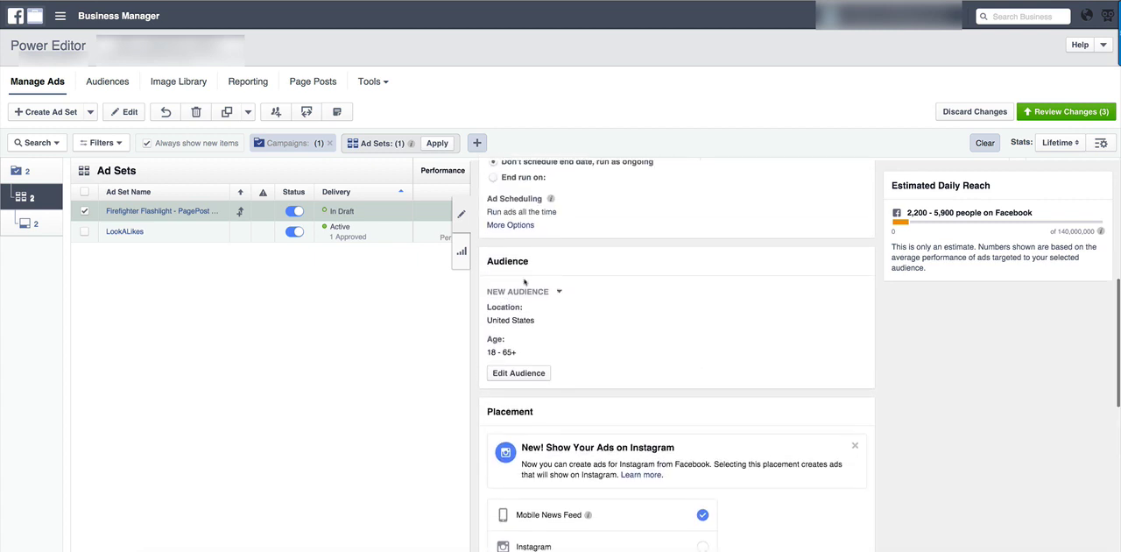
left_click_drag(488, 318, 530, 324)
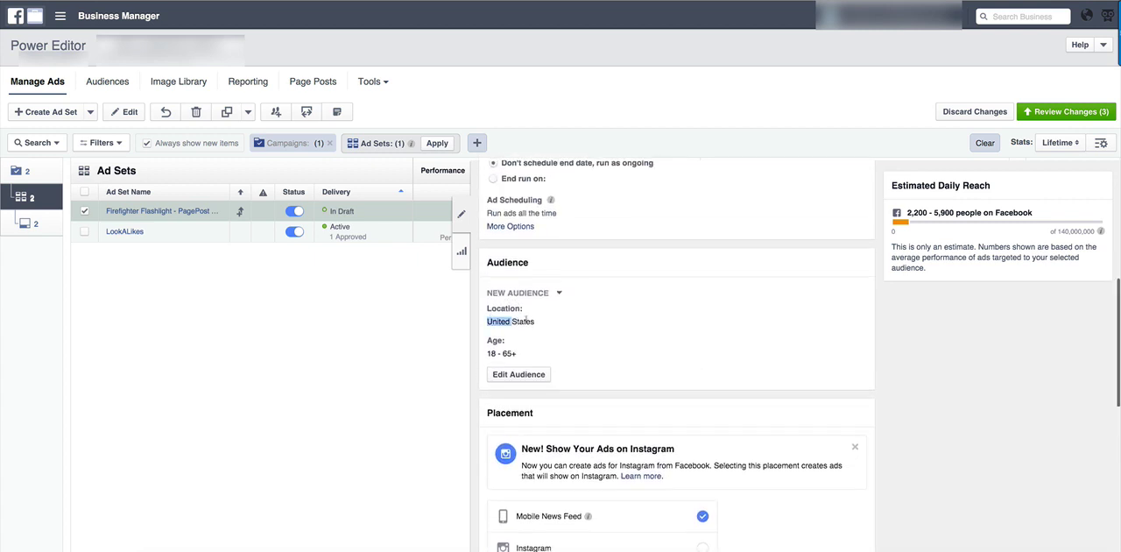
scroll(496, 351, "up", 1)
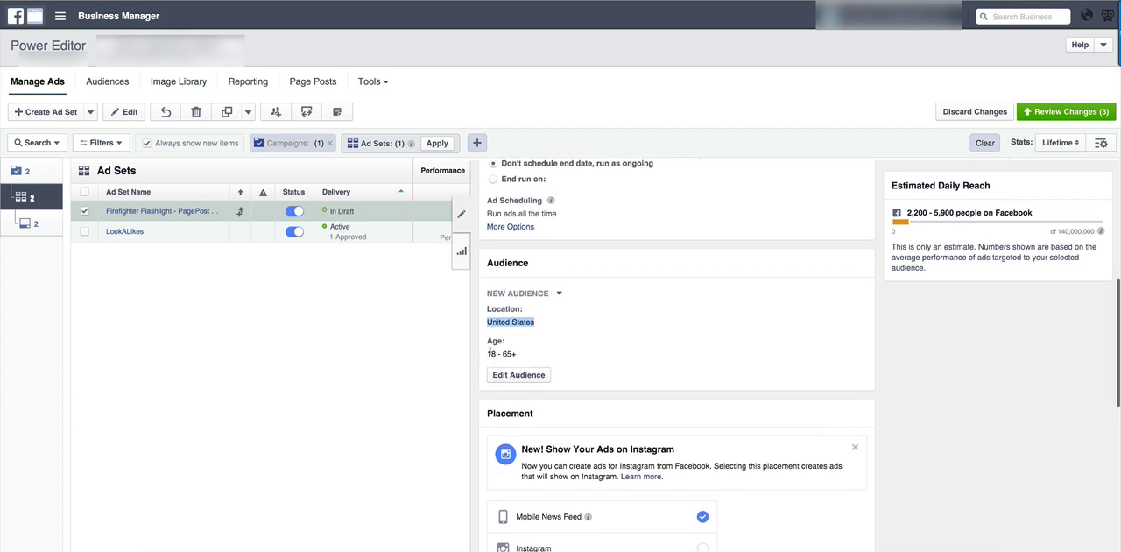
left_click_drag(487, 356, 517, 356)
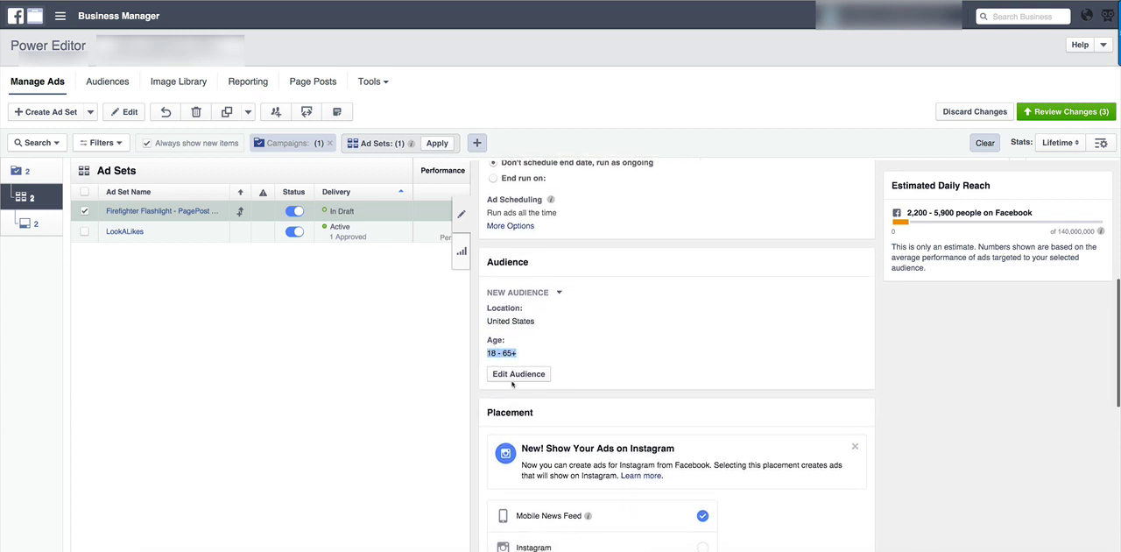
left_click(585, 377)
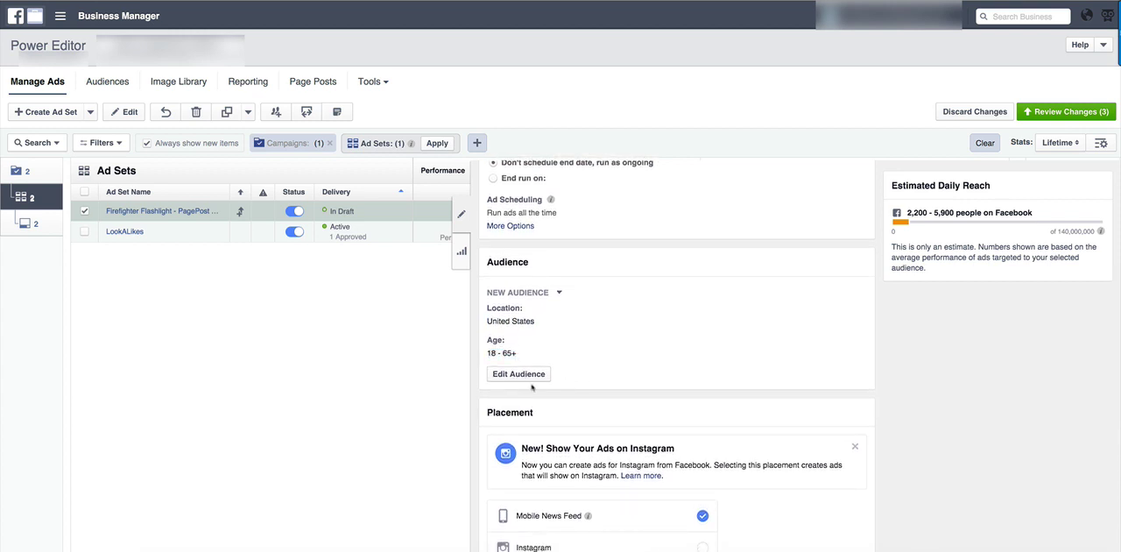
left_click(526, 378)
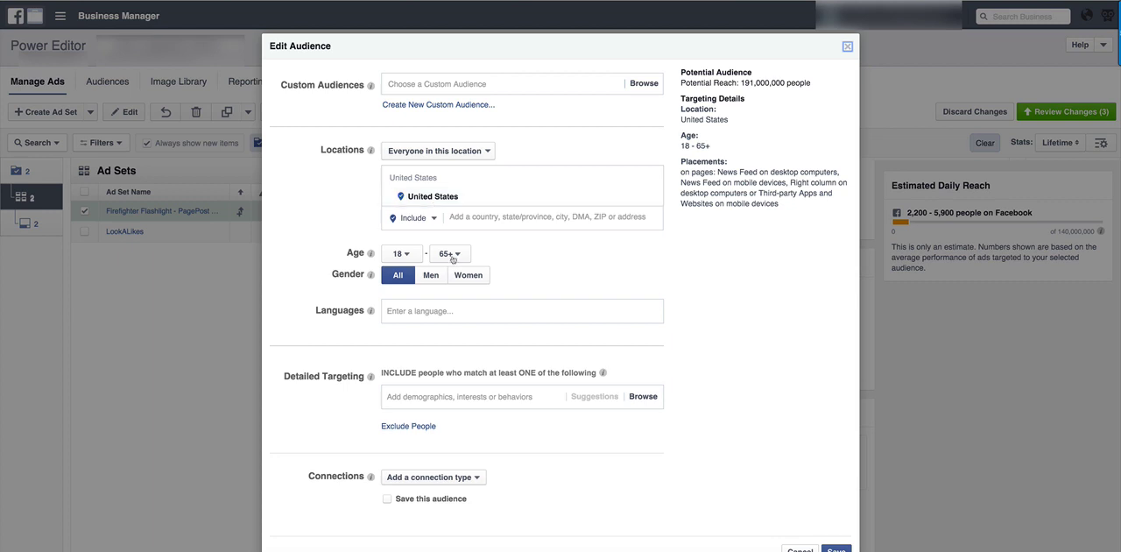
left_click(409, 260)
left_click(410, 410)
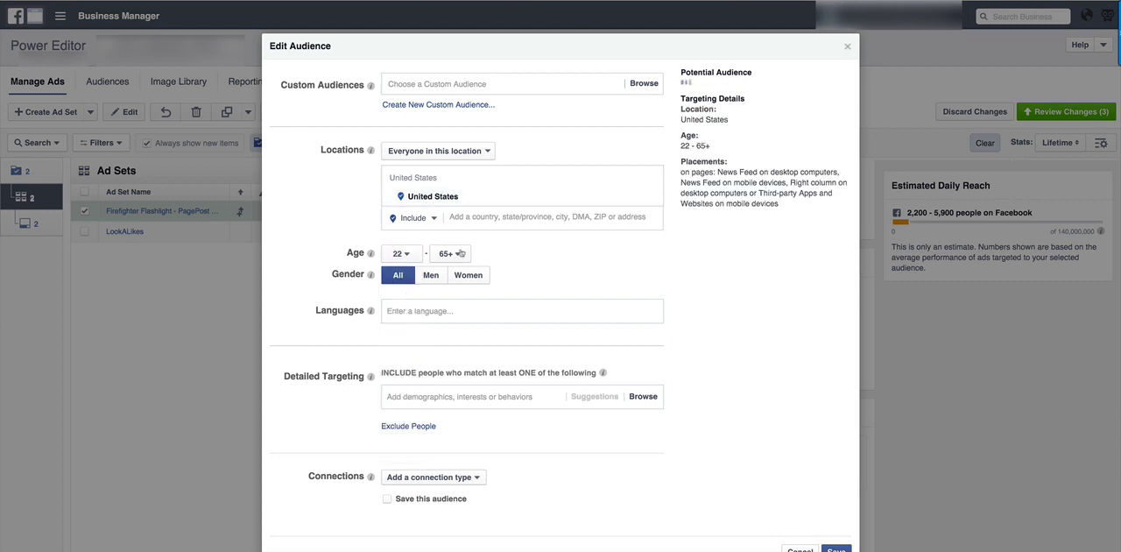
left_click(459, 254)
scroll(451, 420, "down", 5)
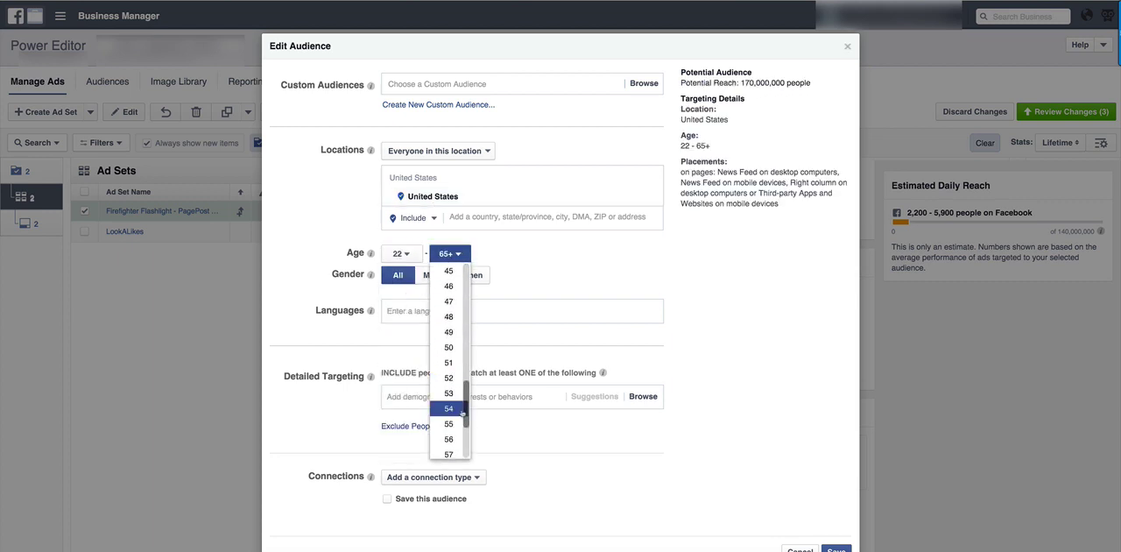
left_click(451, 394)
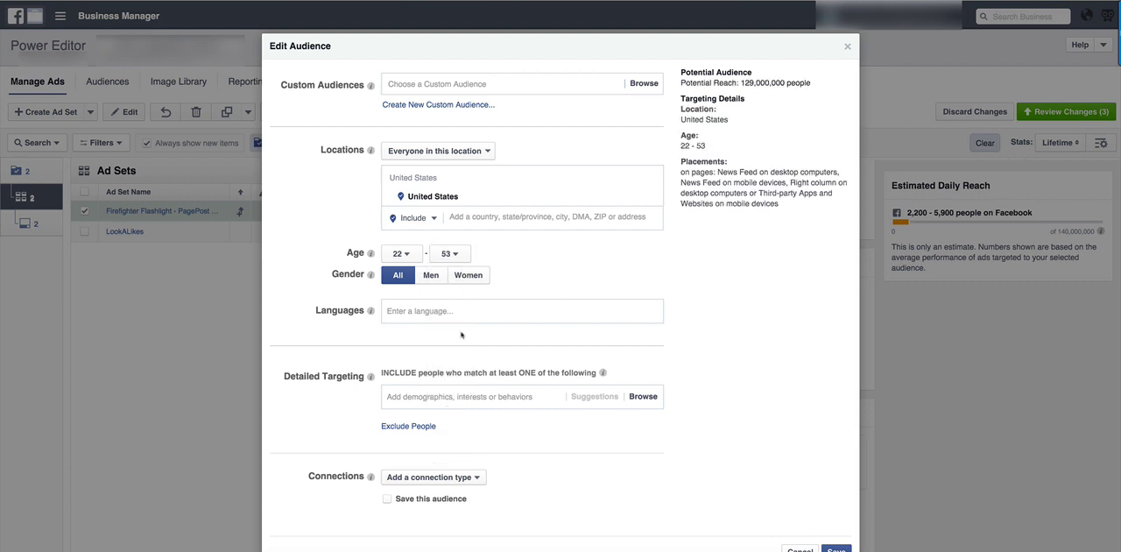
left_click(433, 277)
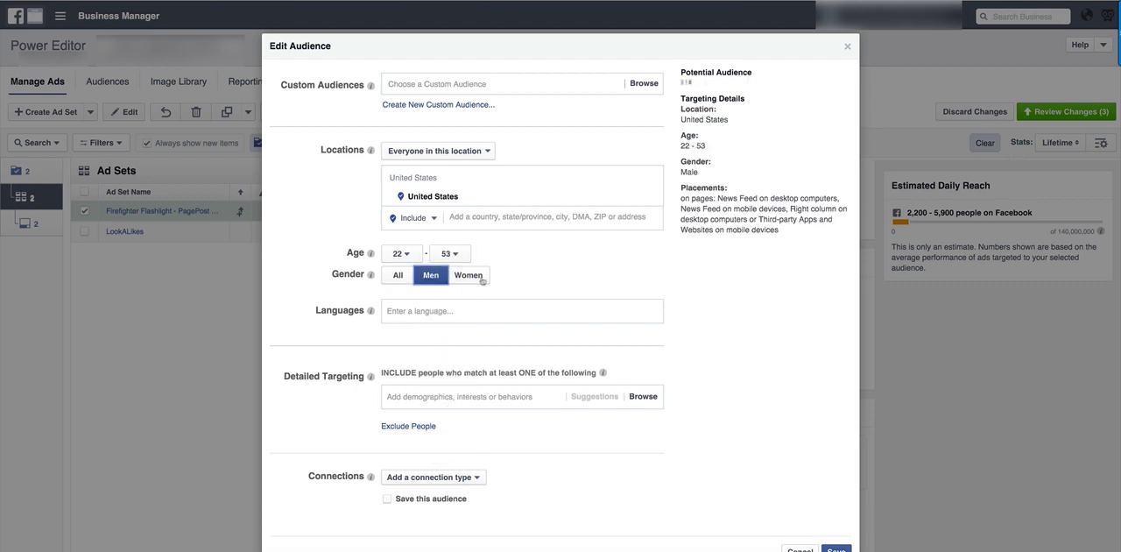
left_click(482, 281)
Search the detailed targeting for "fire fighters" and include the interest TacFit FireFighter.
scroll(412, 331, "down", 2)
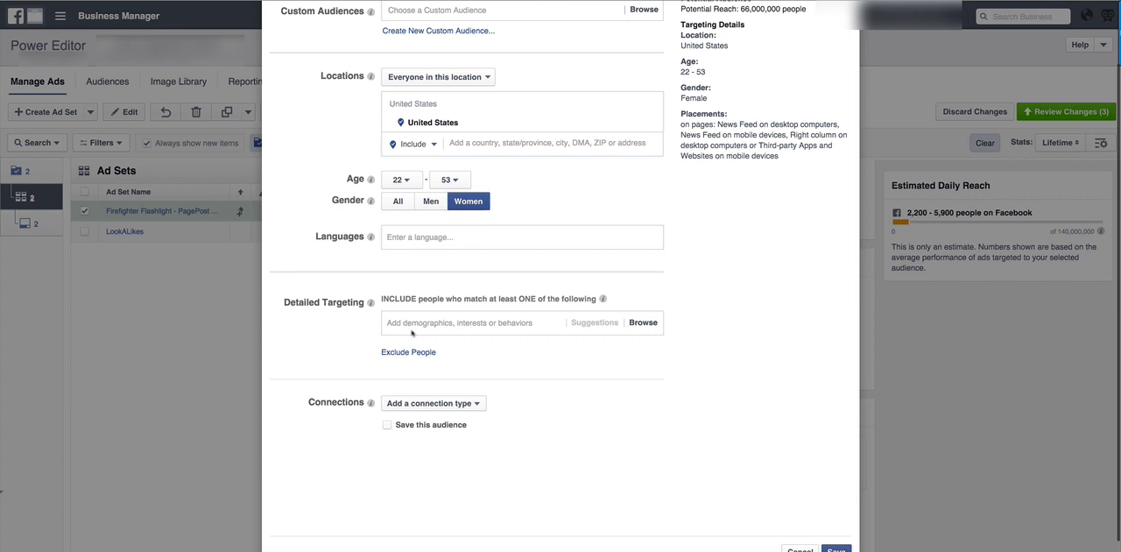
left_click(417, 324)
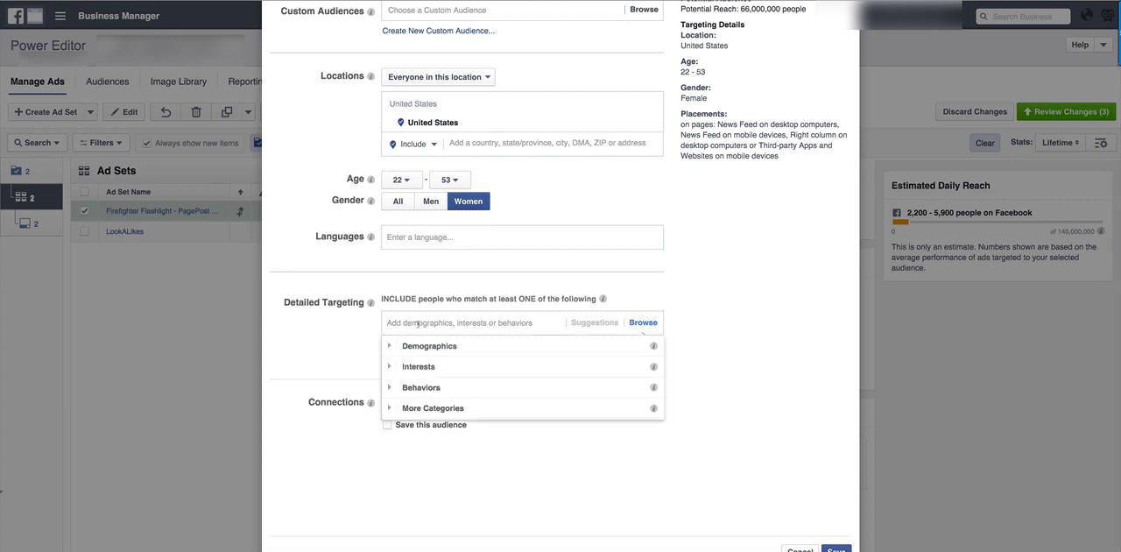
type("fire fighters")
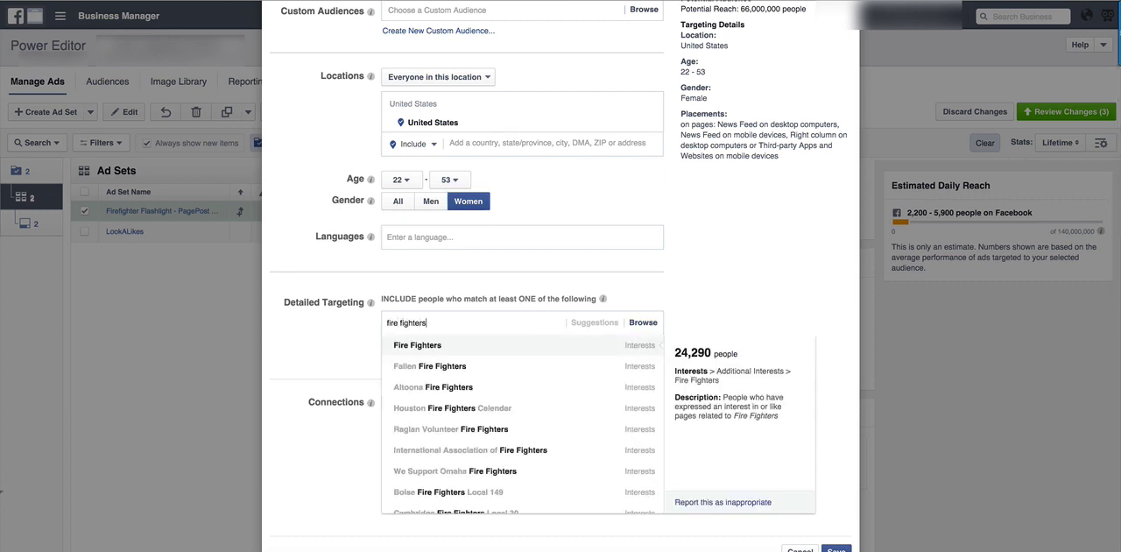
scroll(521, 438, "down", 1)
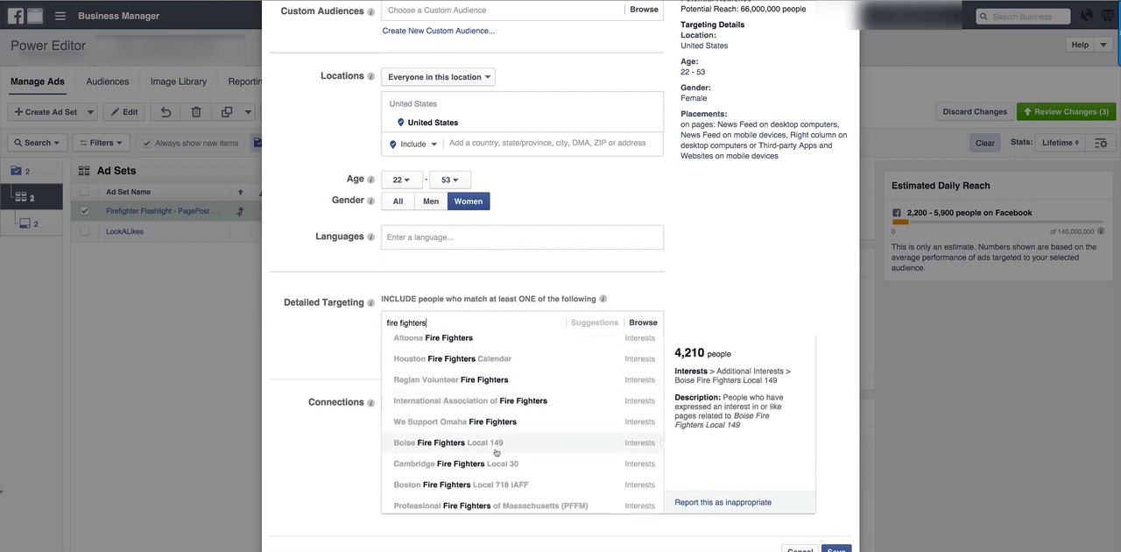
scroll(496, 452, "down", 2)
scroll(480, 463, "down", 2)
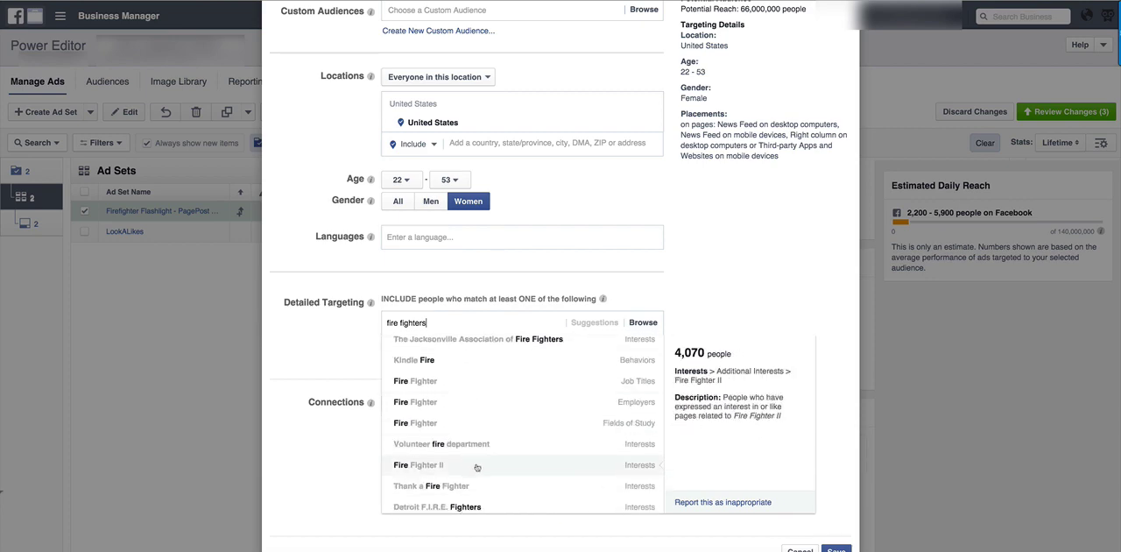
scroll(476, 467, "down", 4)
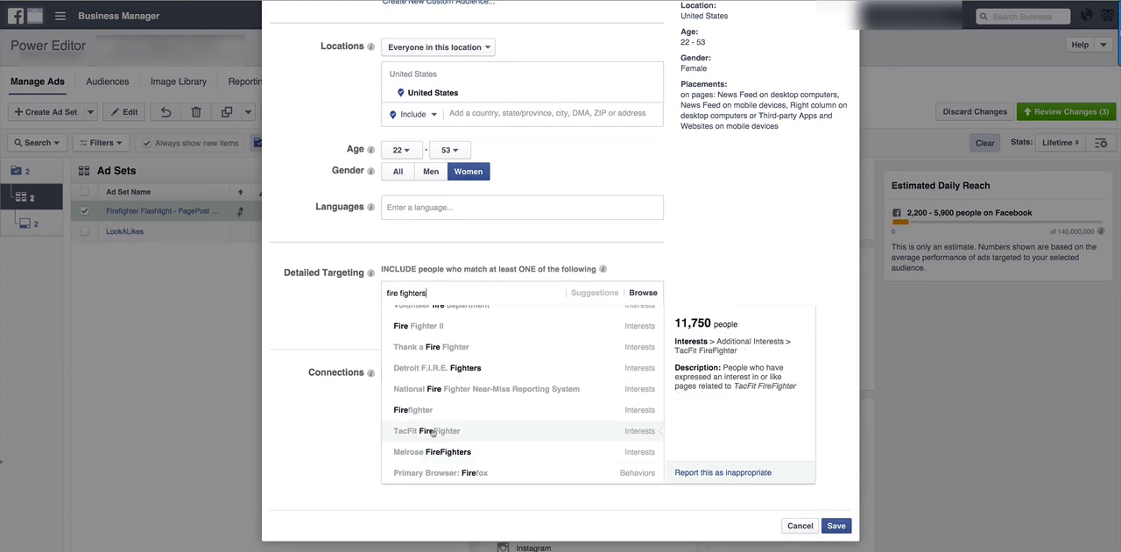
left_click(426, 431)
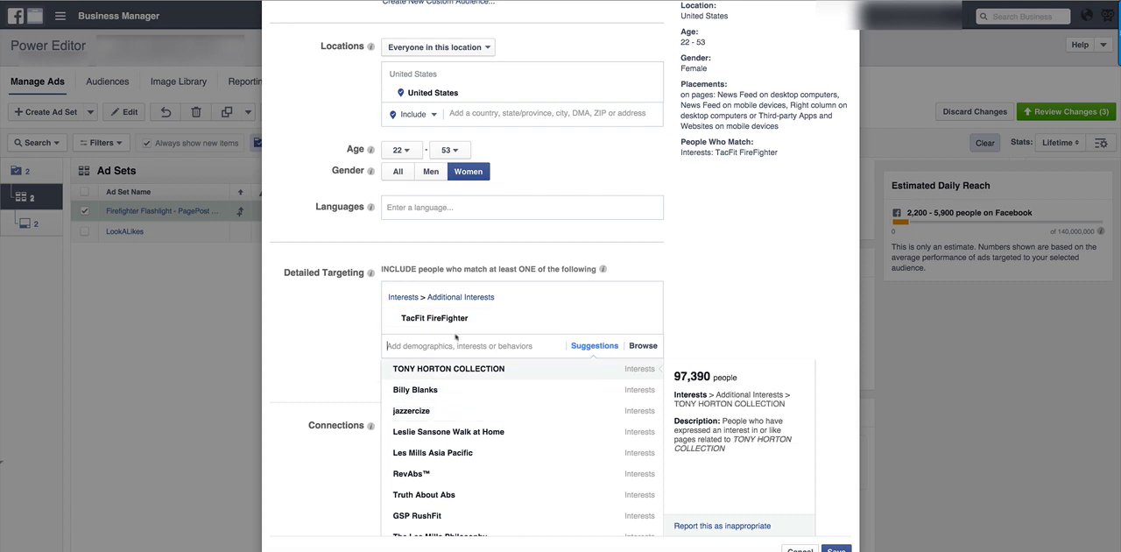
Search the detailed targeting for "firefighter" and include the interest Firefighter Brotherhood.
type("fi")
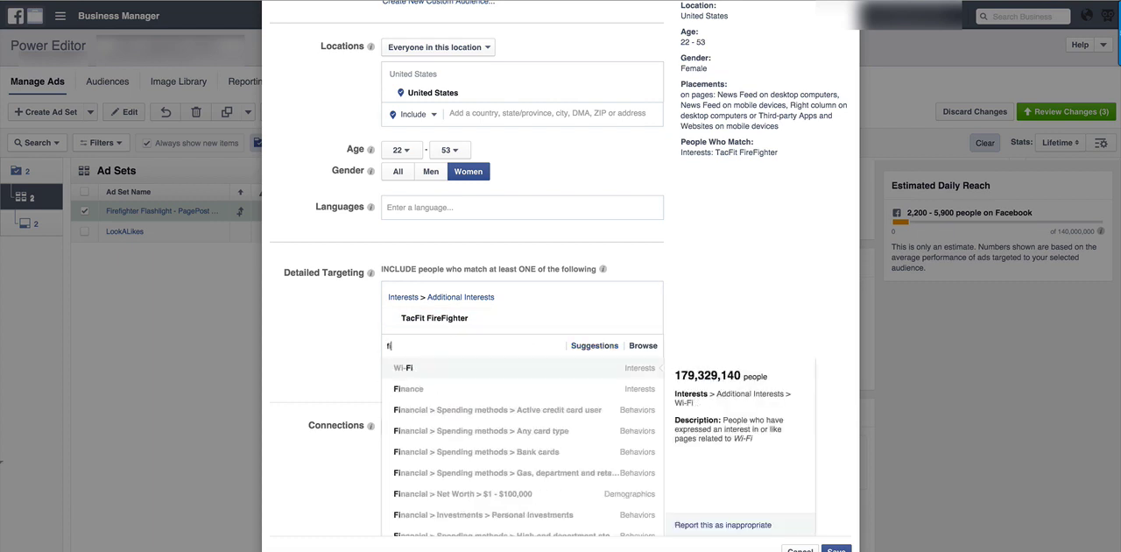
type("refighter")
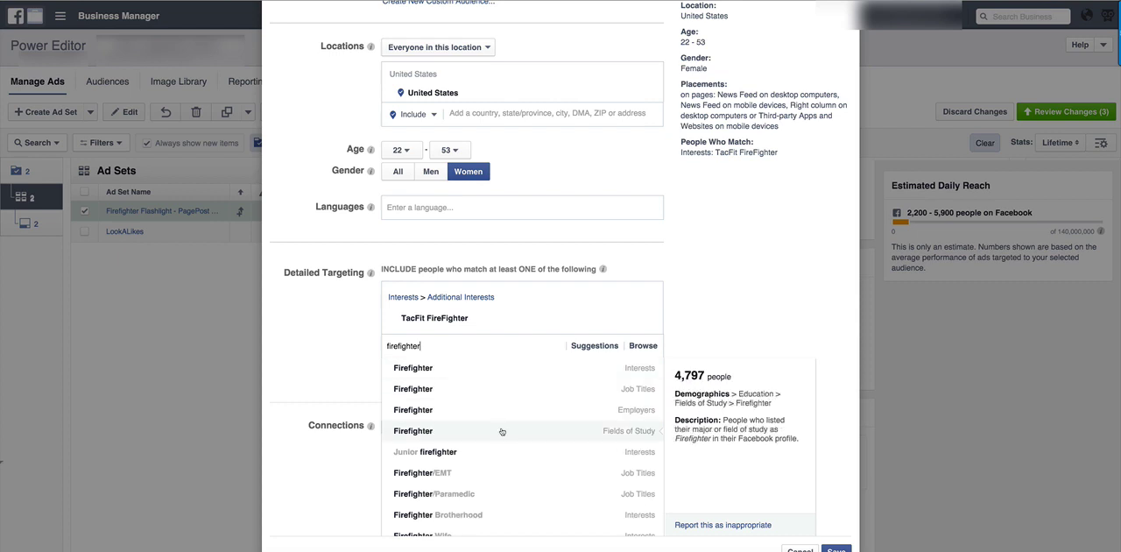
scroll(495, 434, "down", 2)
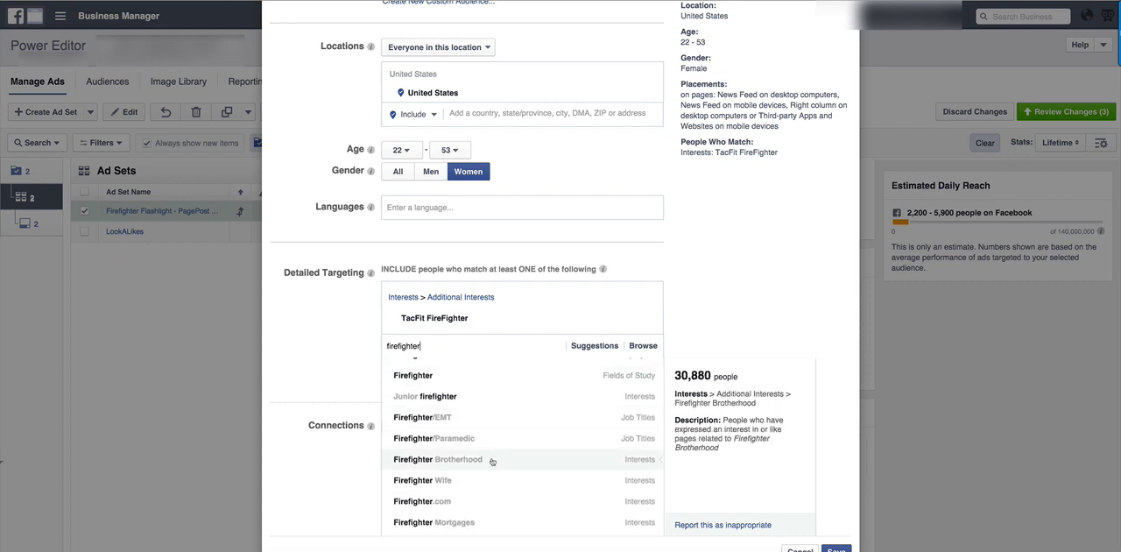
left_click(491, 460)
left_click(343, 333)
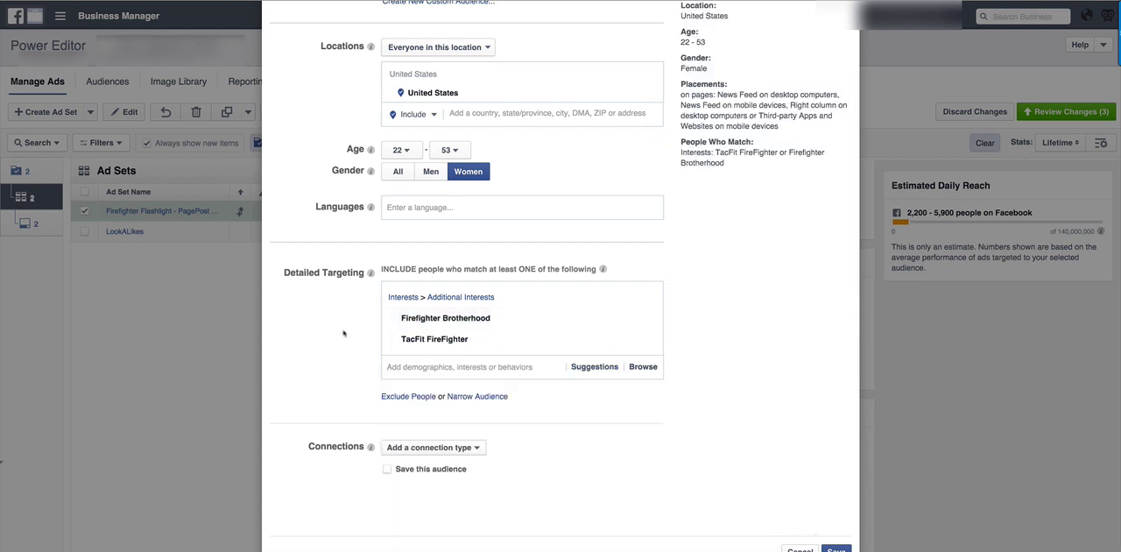
Review the audience's targeting details and potential reach, and save the audience.
scroll(349, 334, "up", 3)
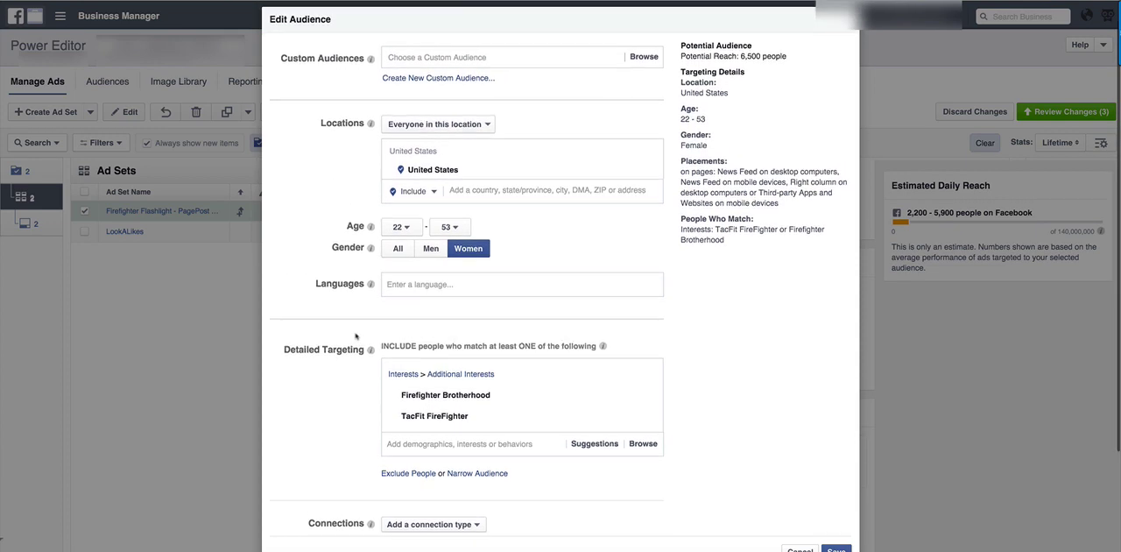
scroll(359, 342, "down", 5)
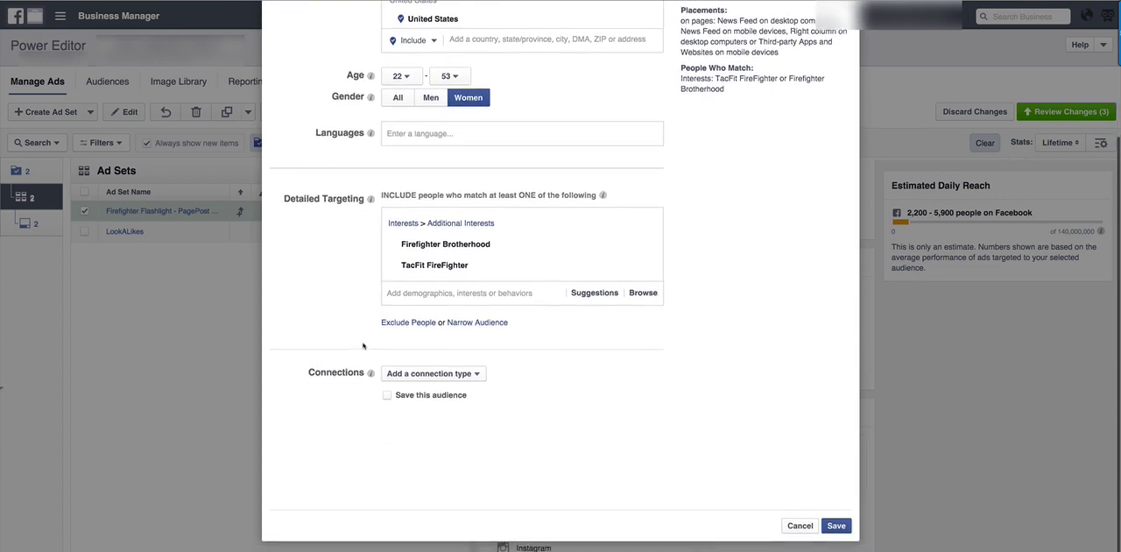
scroll(364, 346, "up", 5)
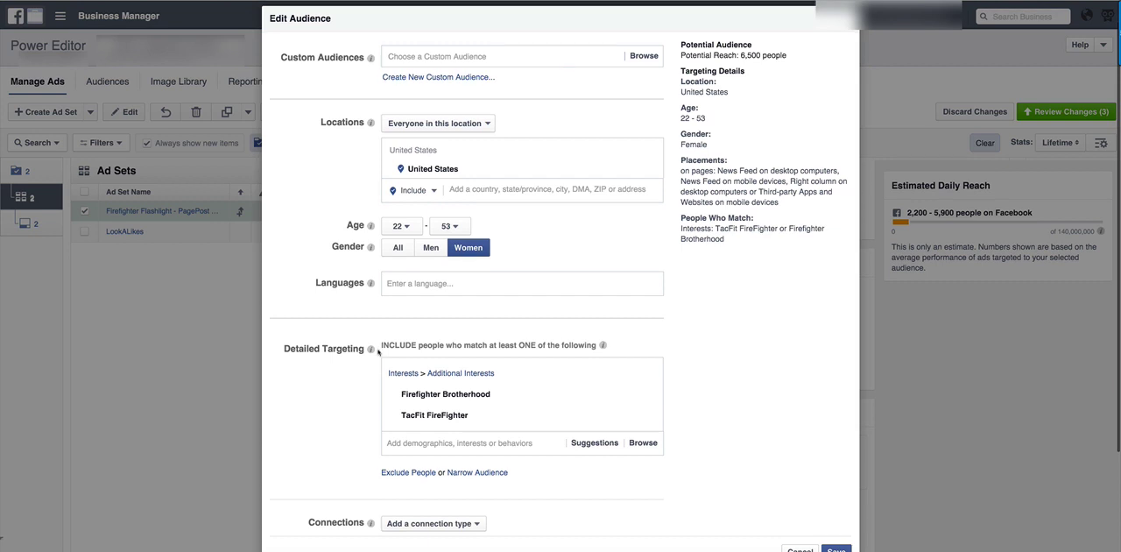
mouse_move(404, 413)
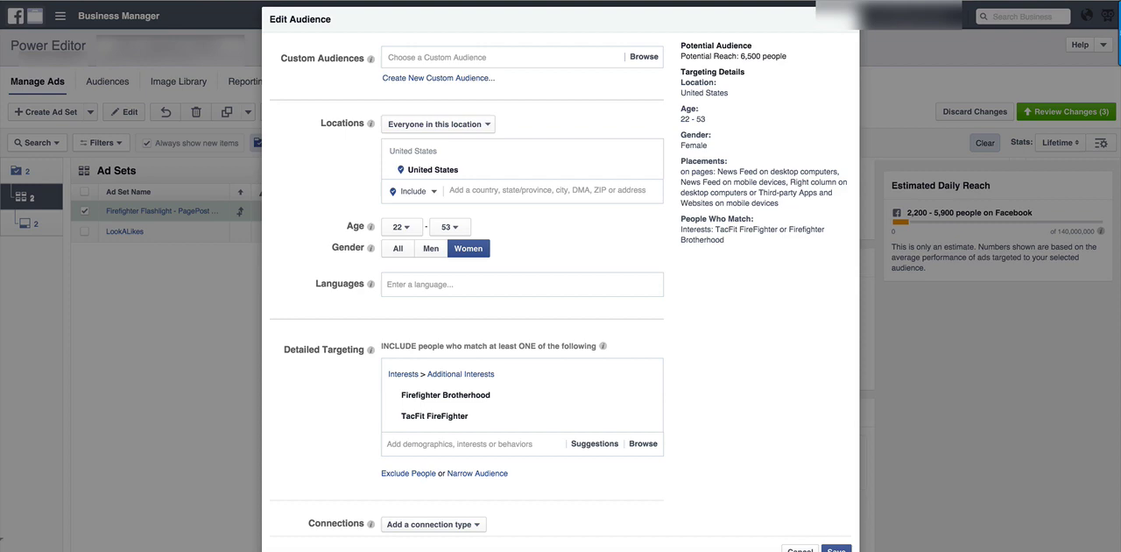
left_click(837, 549)
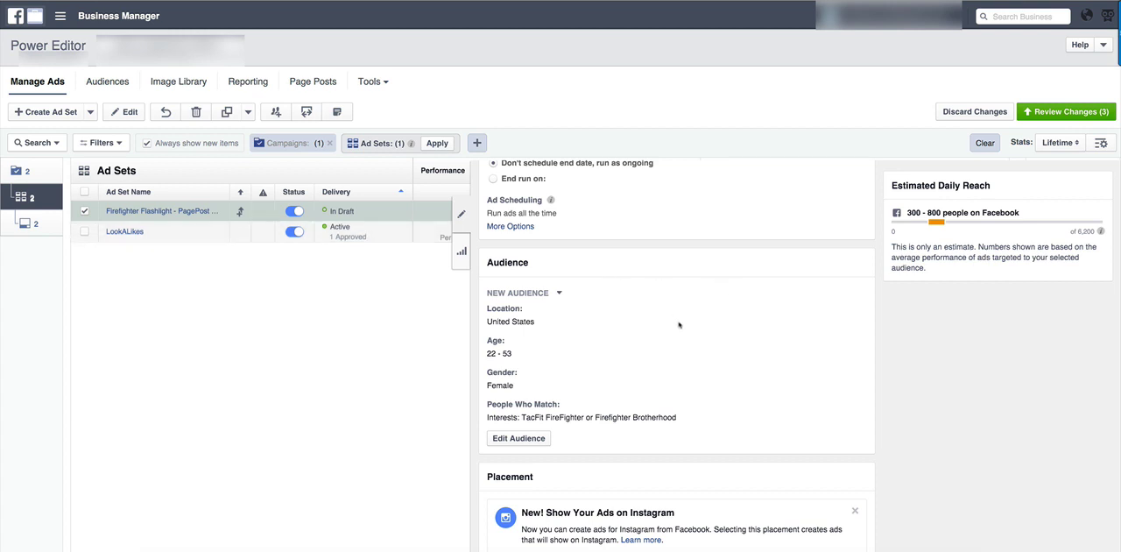
Exclude Audience Network and Desktop Right Column from the ad set's placements.
scroll(679, 330, "down", 3)
scroll(679, 330, "down", 2)
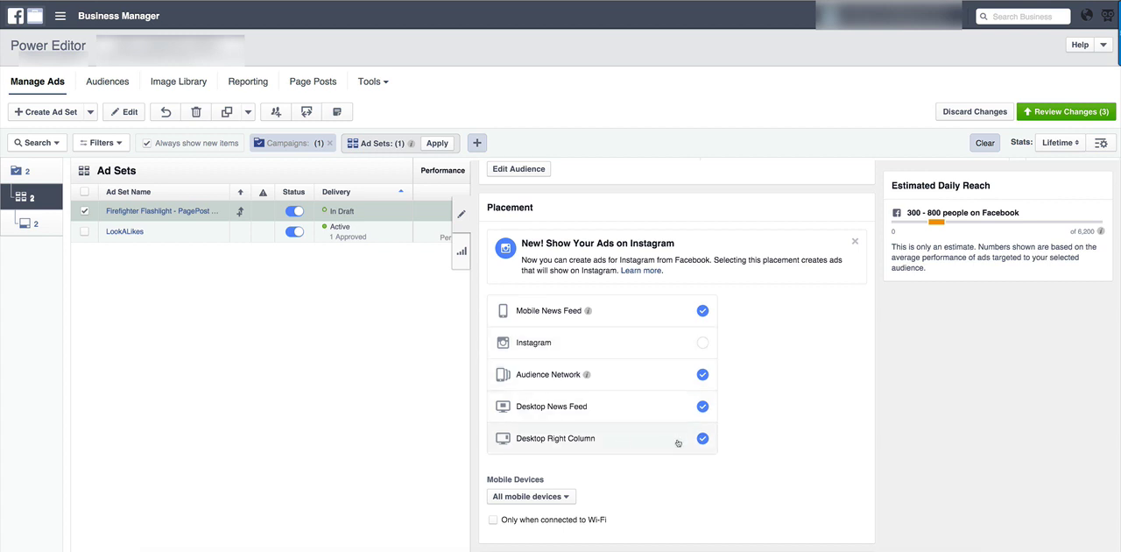
left_click(671, 386)
left_click(670, 443)
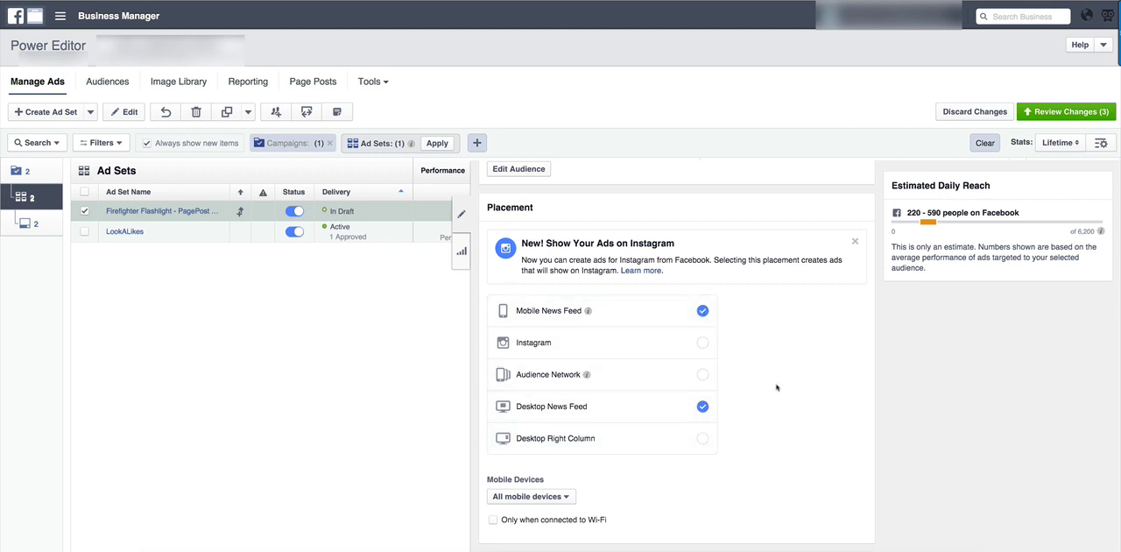
Review the ad set's Optimization & Pricing settings, keeping Conversions delivery and the Automatic bid amount.
scroll(791, 383, "down", 2)
scroll(791, 383, "down", 6)
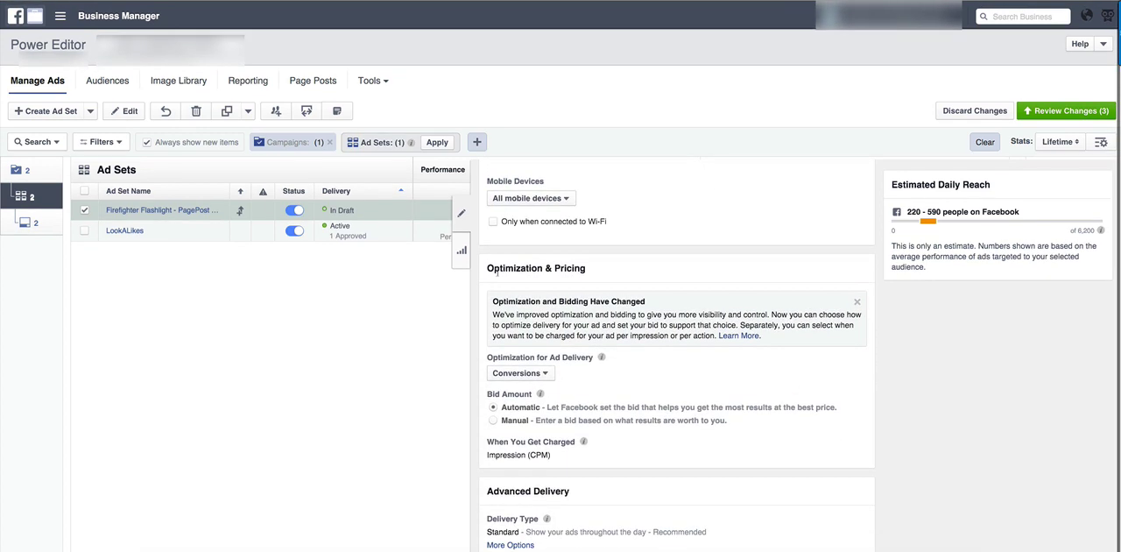
left_click_drag(487, 268, 587, 270)
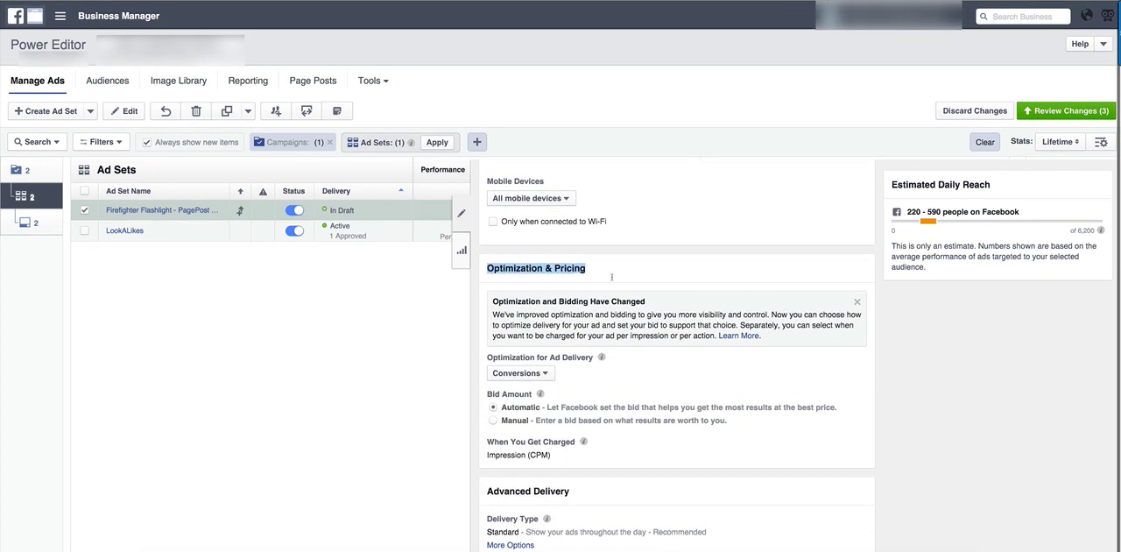
left_click(578, 385)
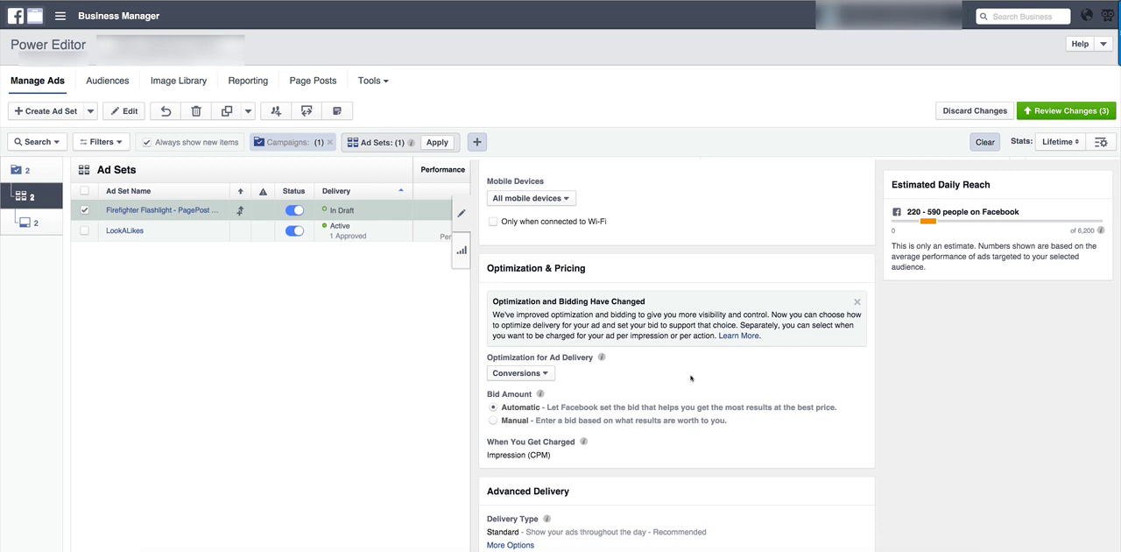
Return to the page post ad and open the review of all pending changes.
scroll(692, 381, "up", 10)
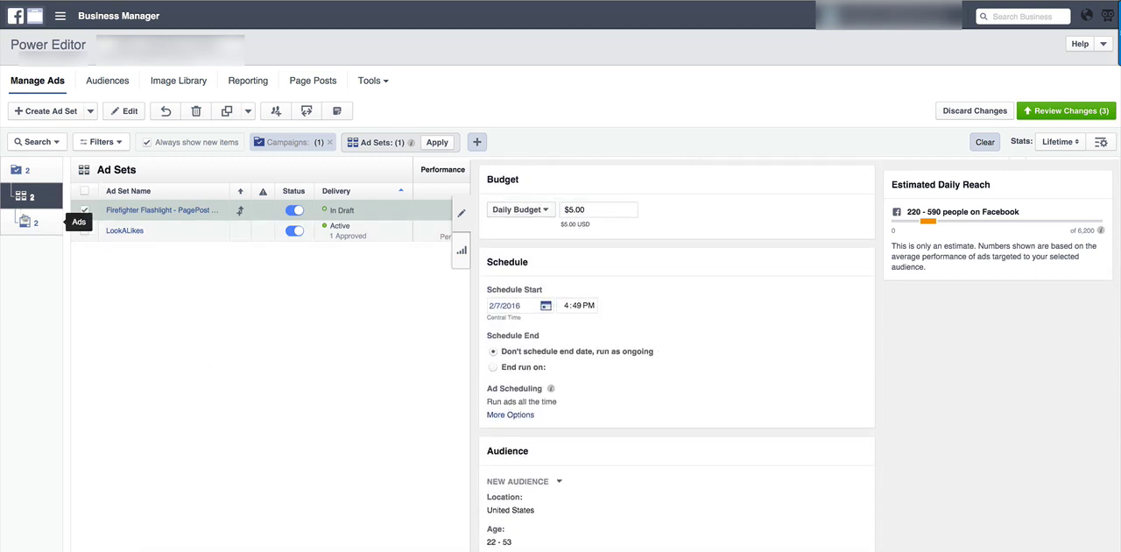
left_click(24, 222)
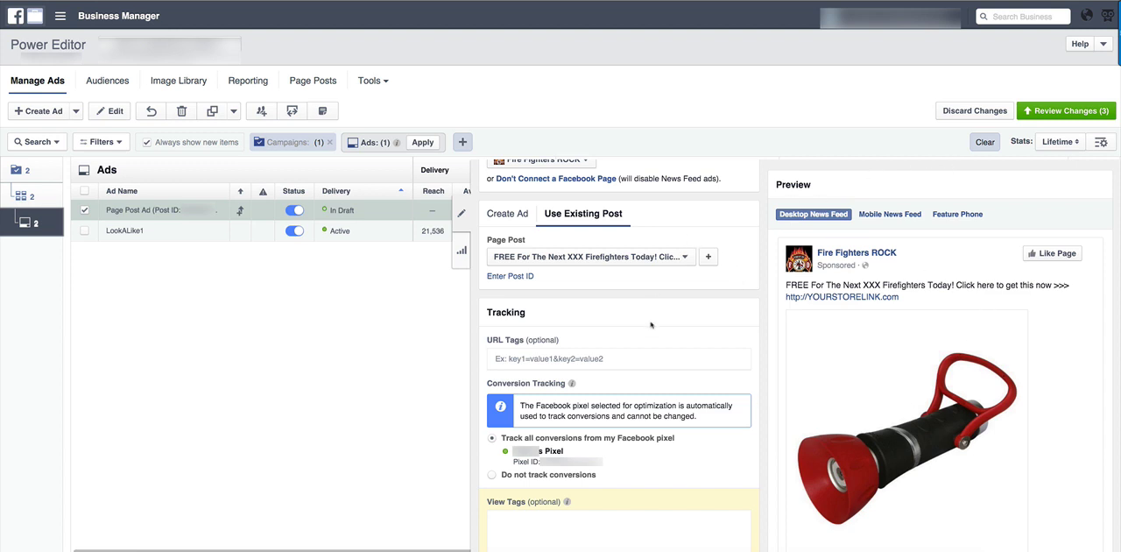
left_click(1048, 112)
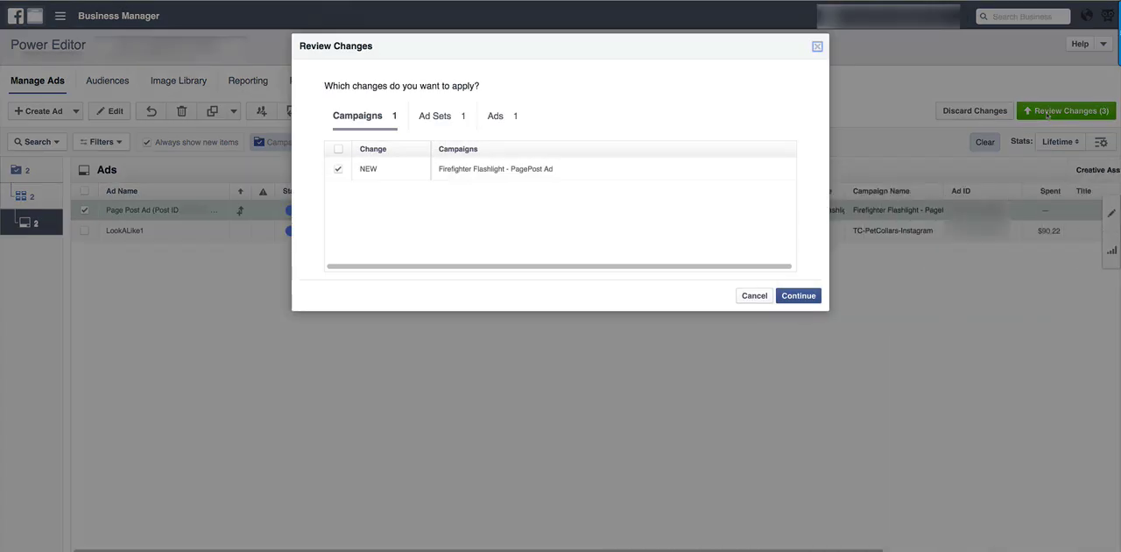